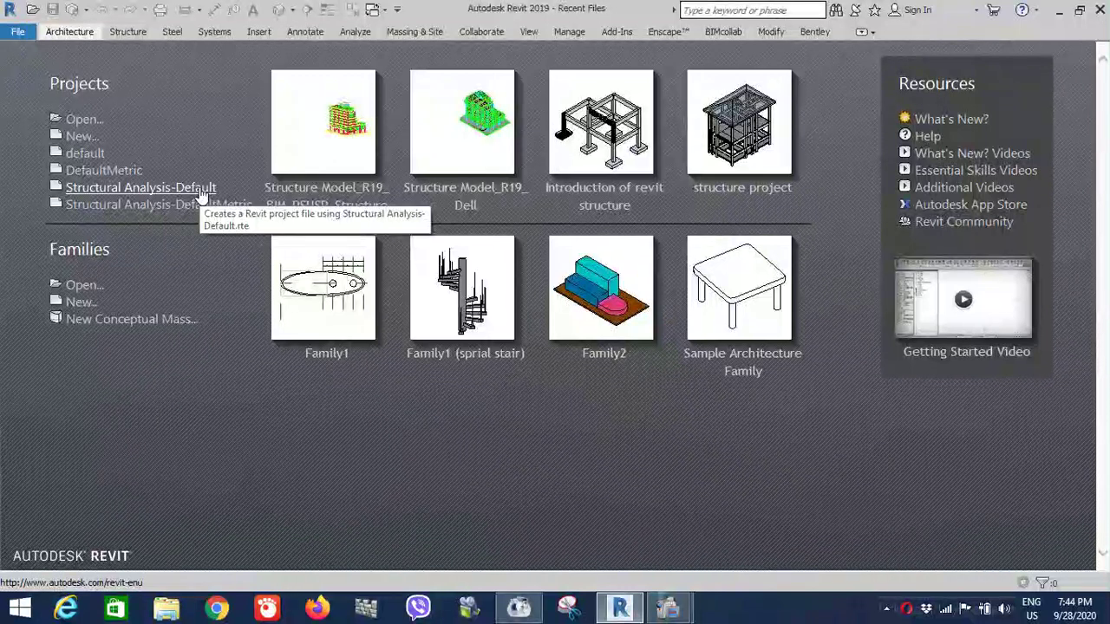
- Create a new project from the Structural Analysis-DefaultMetric template
left_click(201, 194)
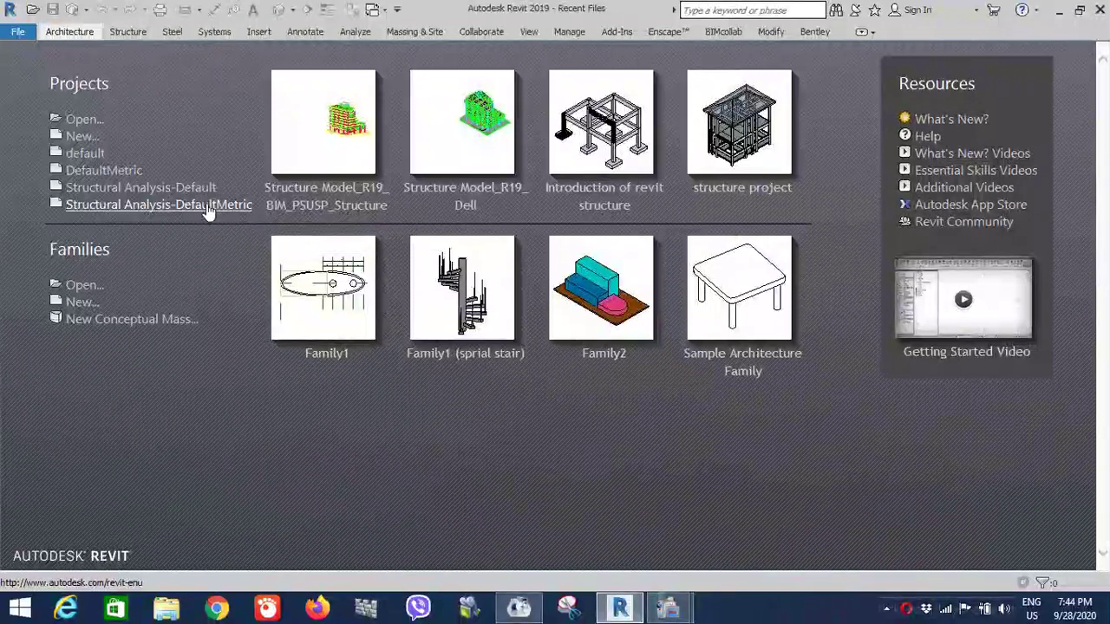
left_click(205, 199)
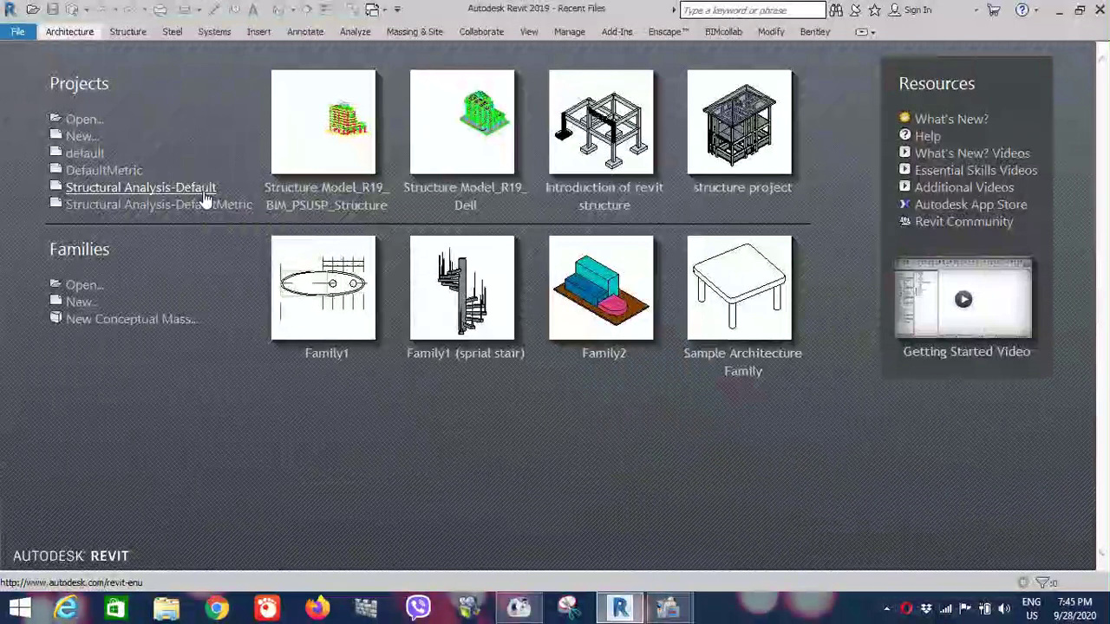
left_click(162, 214)
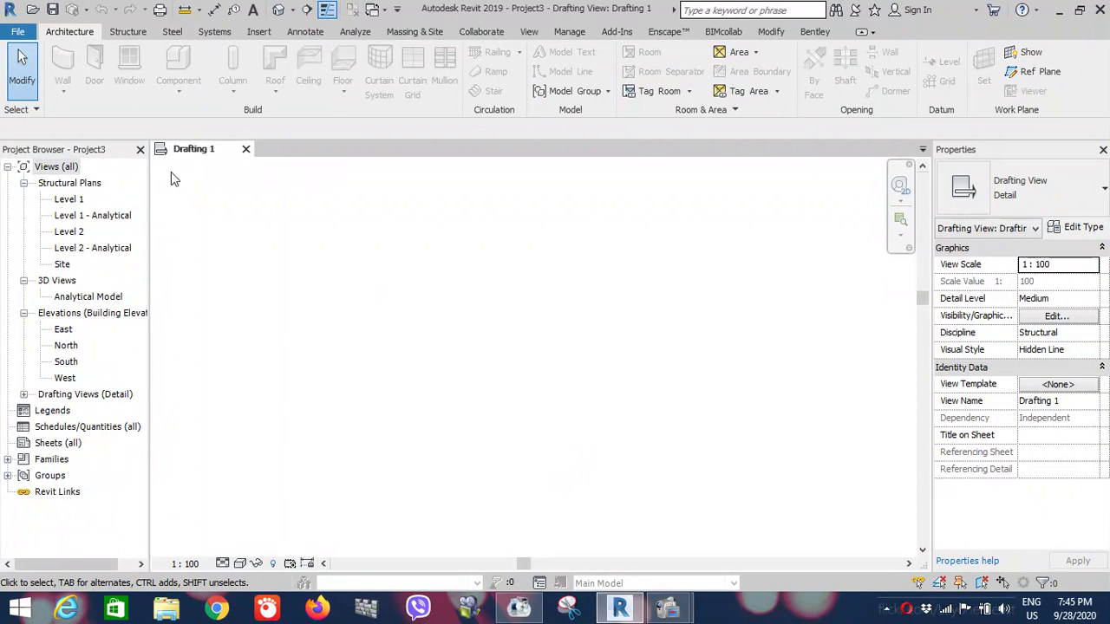
- Open the Level 1 structural plan and close the Drafting 1 view
left_click(73, 200)
double_click(74, 202)
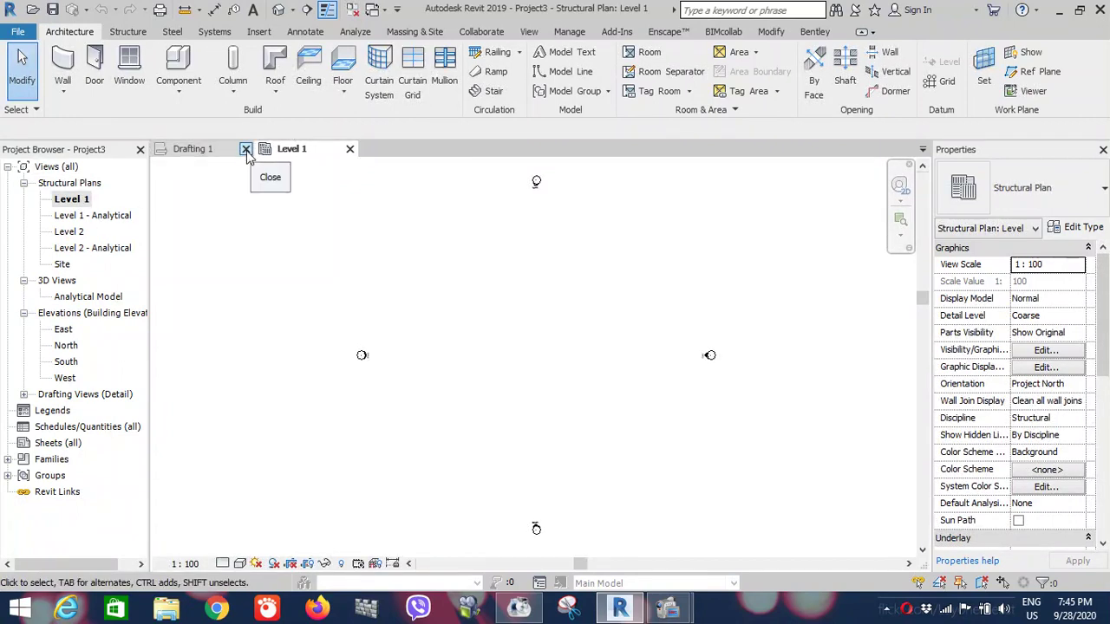
left_click(246, 149)
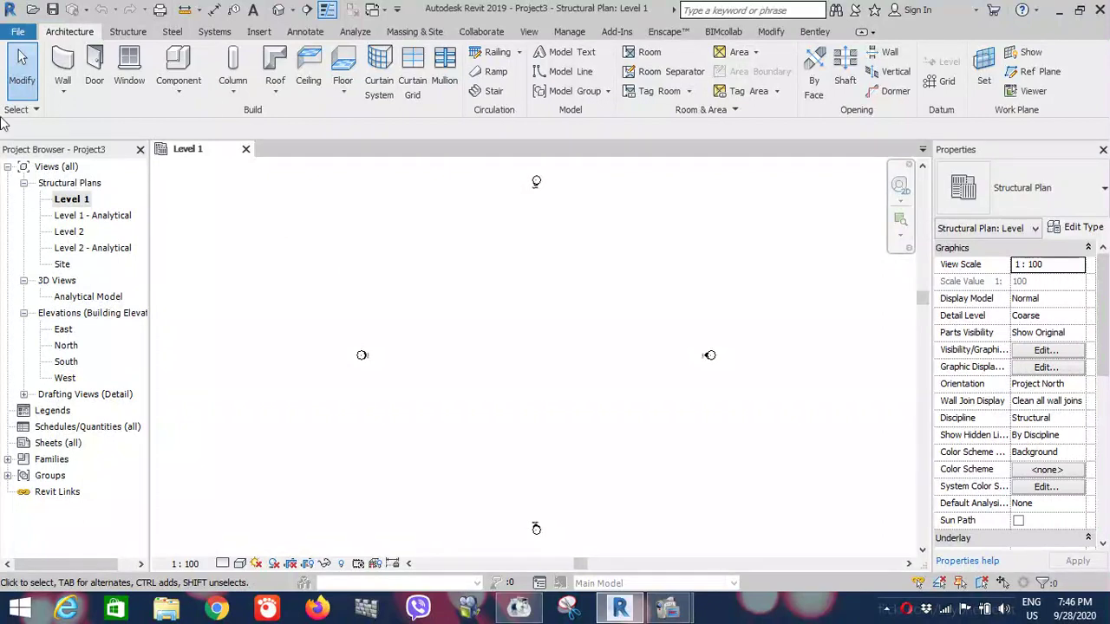
- Show the Structure ribbon with its beam, column, brace and foundation tools
left_click(129, 32)
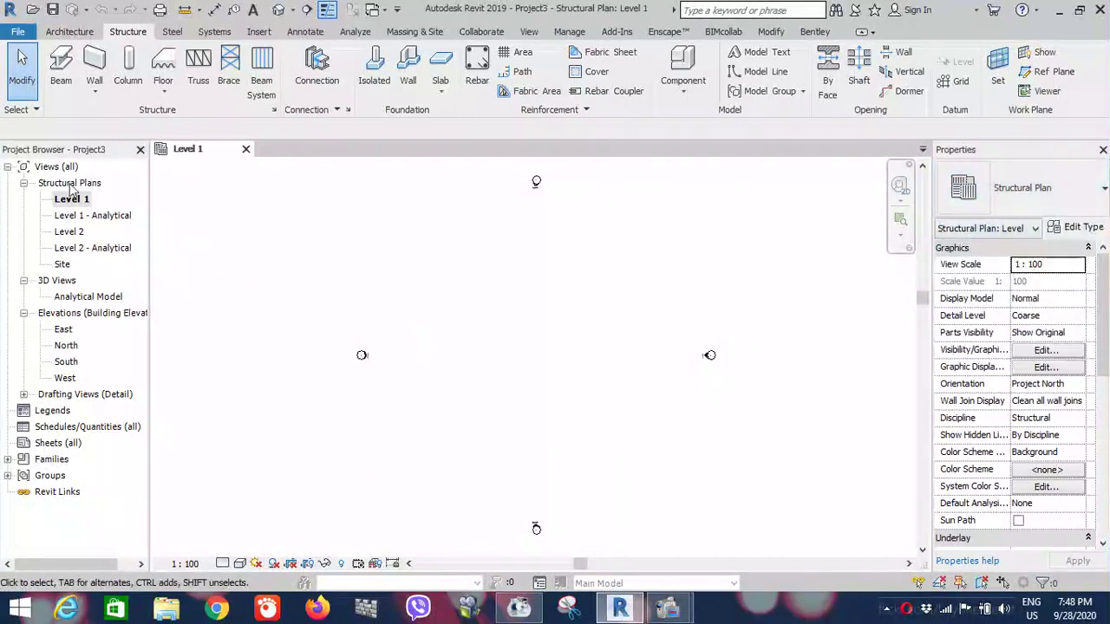
- Open the Level 2 structural plan and zoom around its elevation markers
double_click(86, 230)
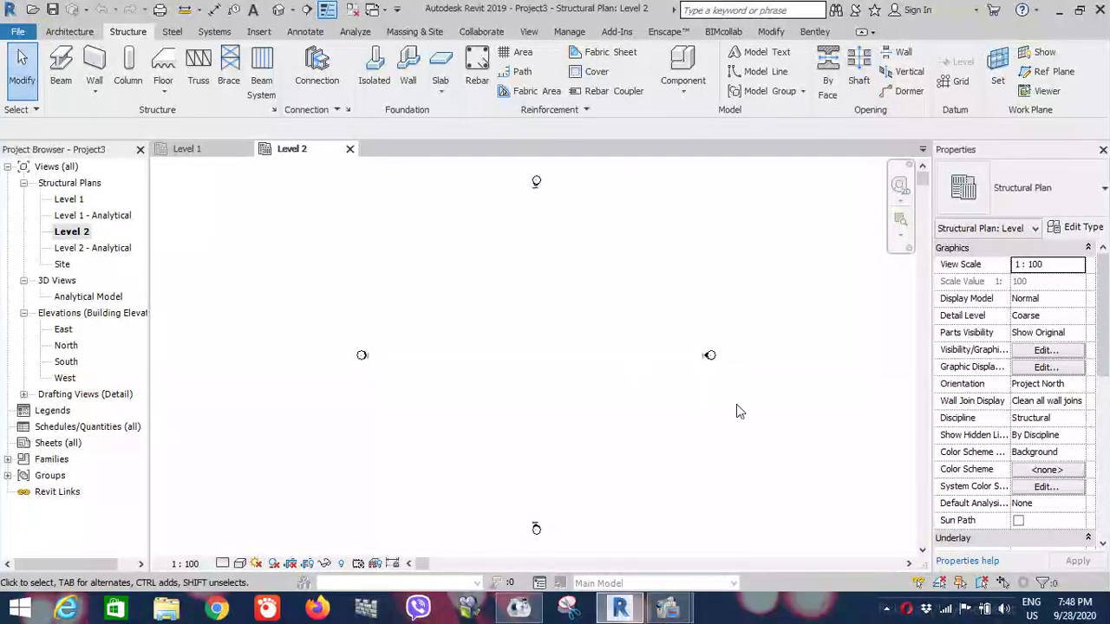
scroll(723, 375, "up", 4)
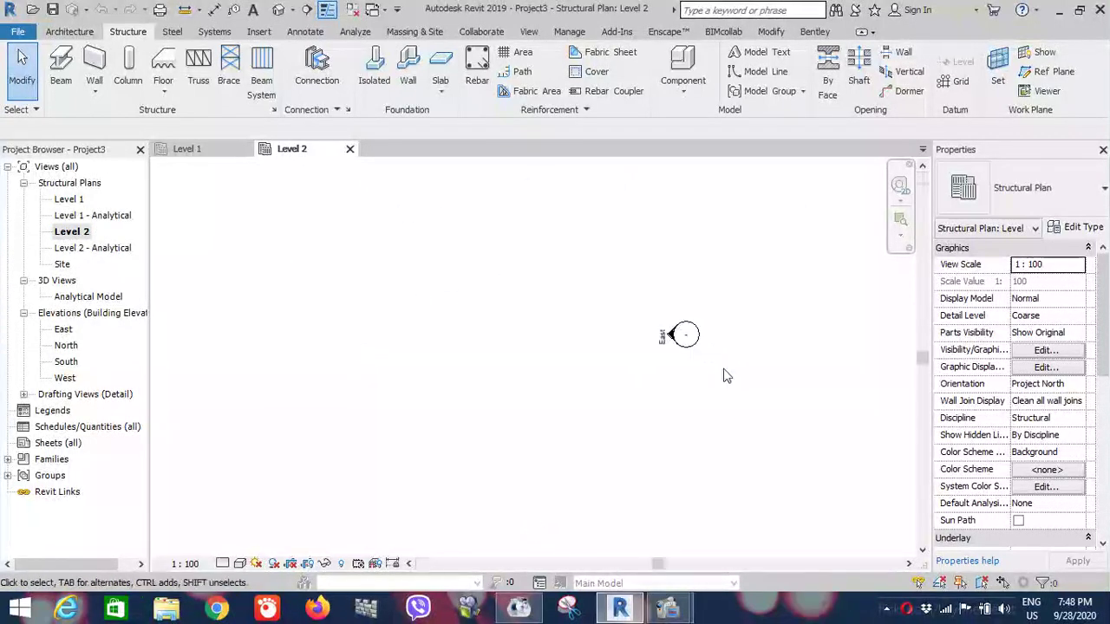
scroll(681, 338, "up", 2)
scroll(676, 346, "up", 1)
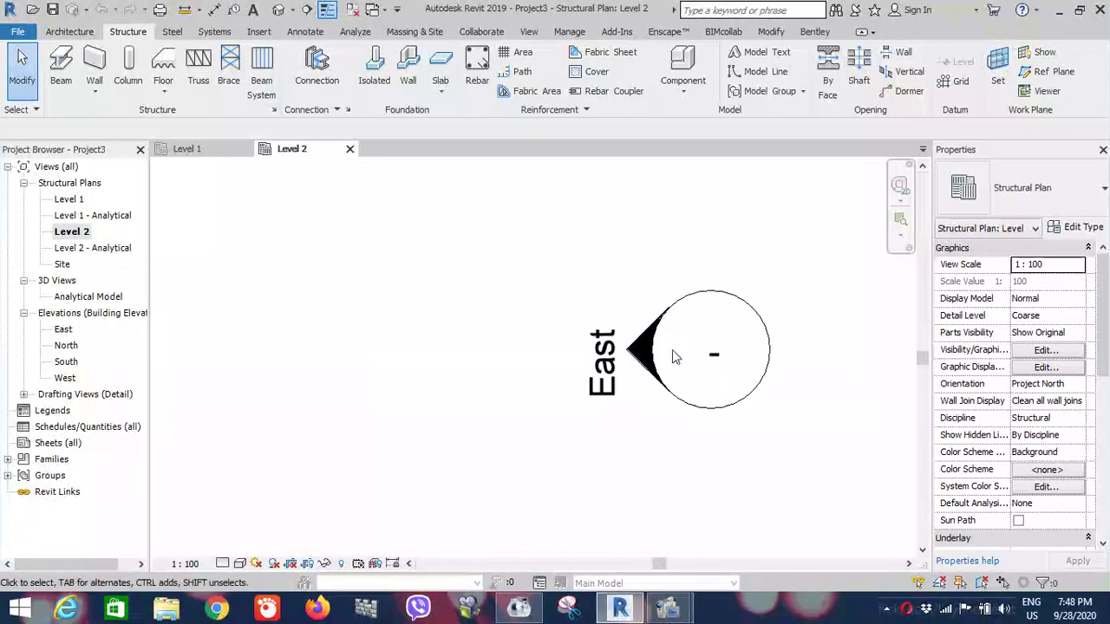
scroll(710, 403, "down", 2)
scroll(704, 399, "down", 2)
scroll(701, 389, "down", 1)
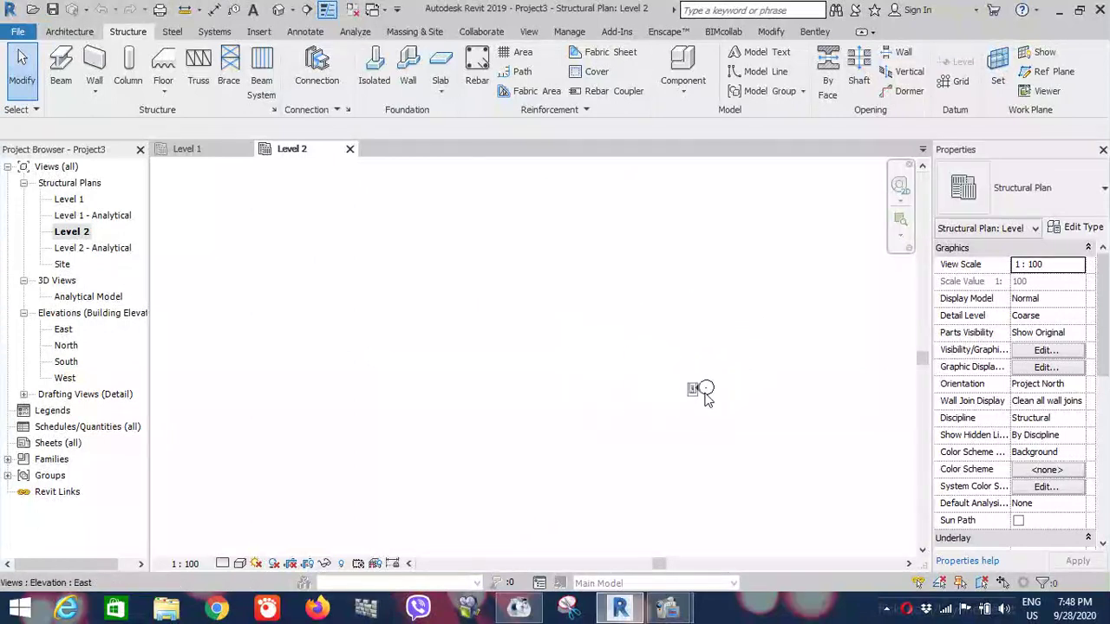
scroll(700, 391, "down", 3)
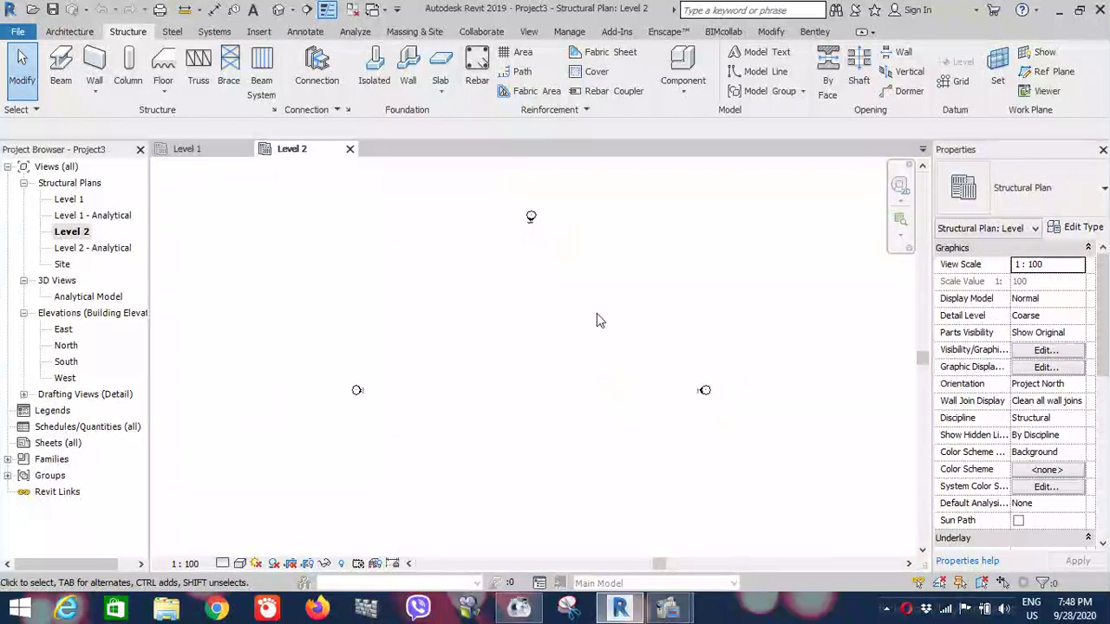
scroll(597, 314, "down", 1)
scroll(593, 480, "up", 1)
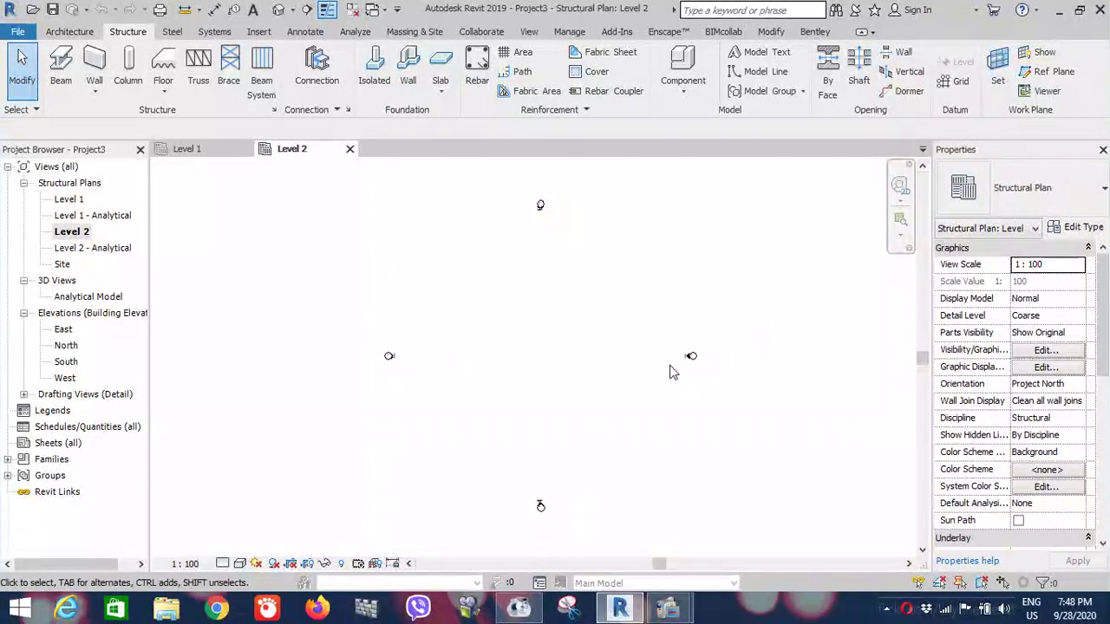
- Zoom in and out to inspect the East, North, West and South elevation markers
scroll(696, 364, "up", 3)
scroll(693, 398, "up", 3)
scroll(680, 438, "up", 4)
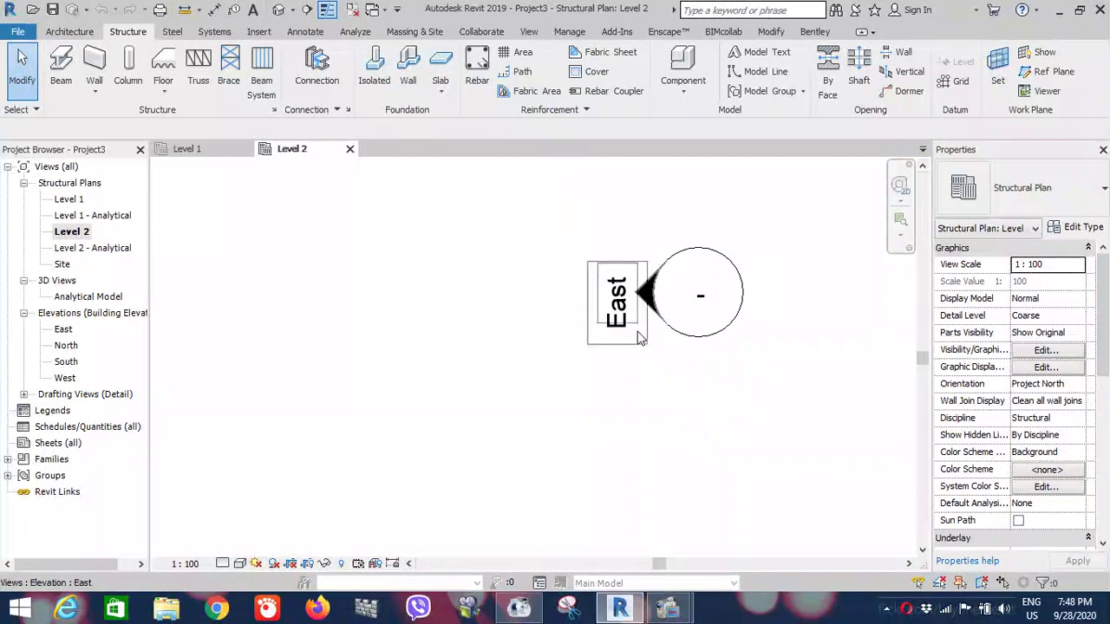
scroll(749, 381, "down", 2)
scroll(769, 383, "down", 2)
scroll(770, 383, "down", 3)
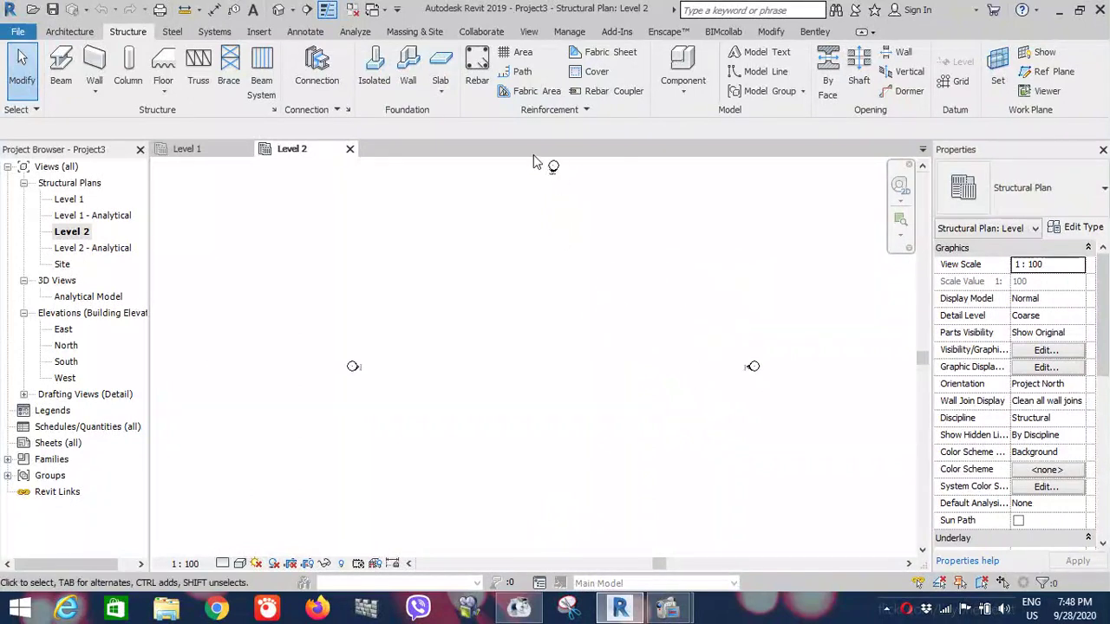
scroll(555, 209, "down", 2)
scroll(577, 256, "up", 2)
scroll(580, 266, "up", 2)
scroll(577, 260, "up", 2)
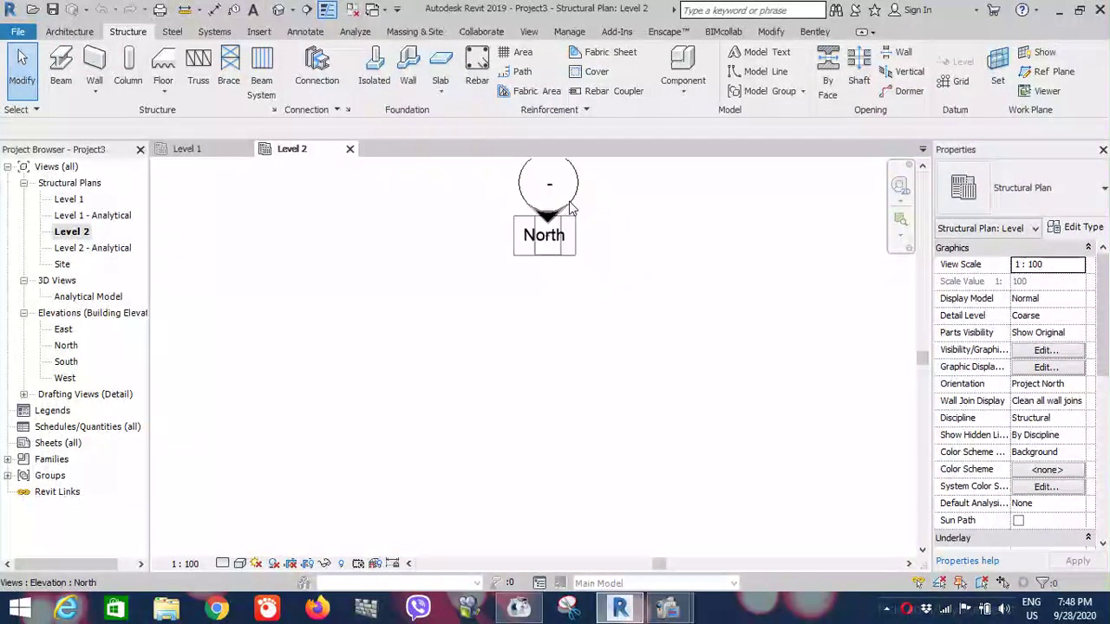
scroll(555, 269, "up", 2)
scroll(602, 205, "down", 1)
scroll(601, 206, "down", 2)
scroll(621, 219, "down", 3)
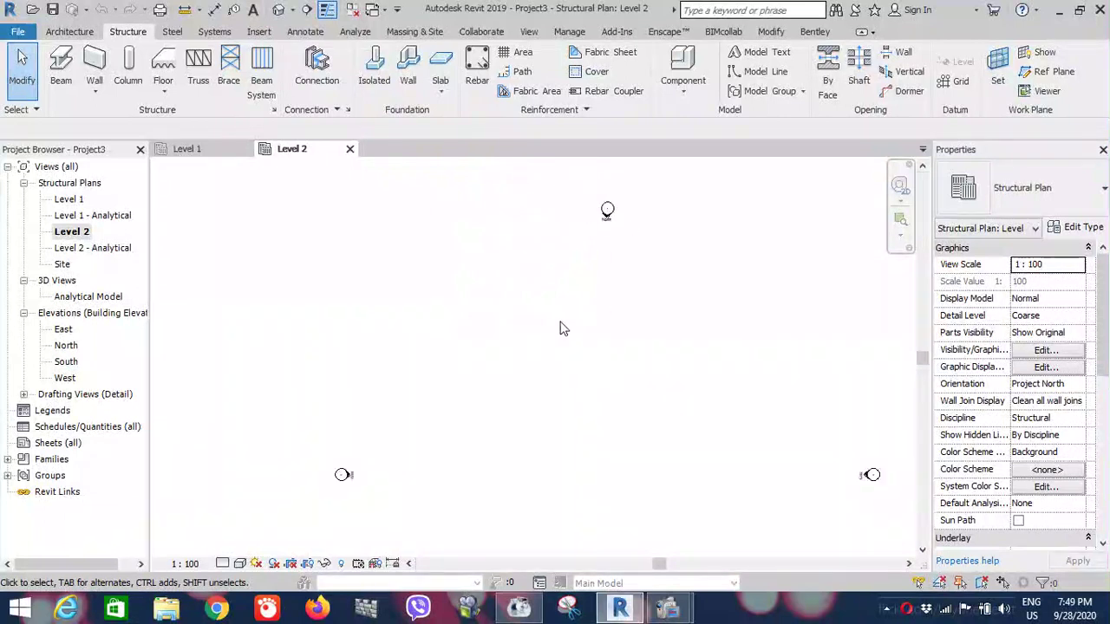
scroll(411, 333, "up", 5)
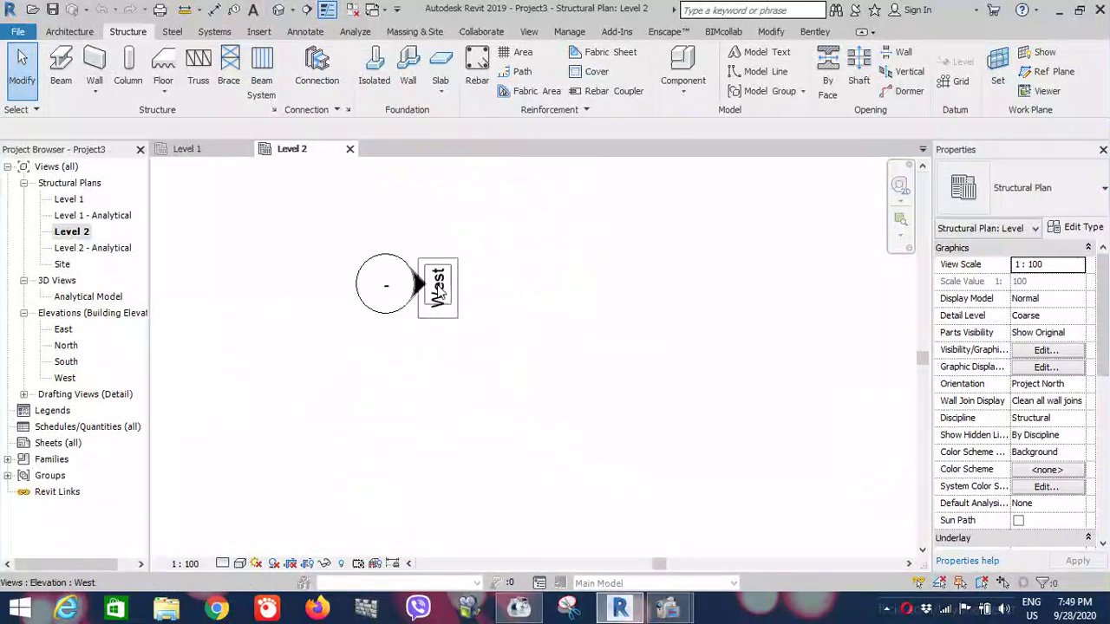
scroll(425, 282, "up", 2)
scroll(362, 260, "down", 3)
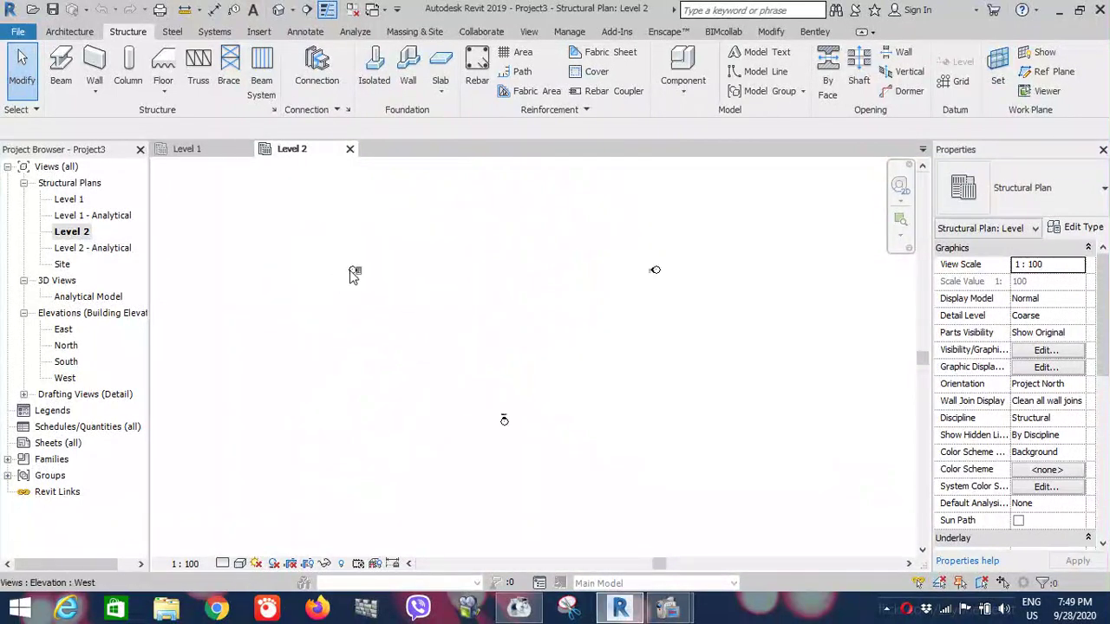
scroll(353, 276, "down", 2)
scroll(438, 335, "up", 5)
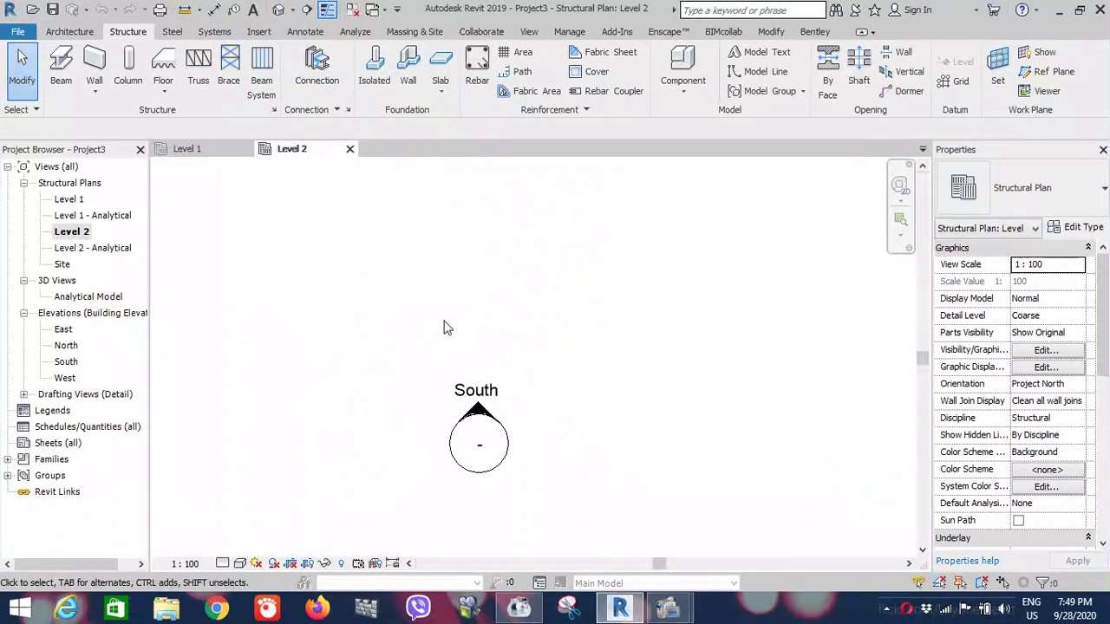
scroll(605, 491, "down", 3)
scroll(599, 491, "down", 2)
scroll(594, 489, "down", 1)
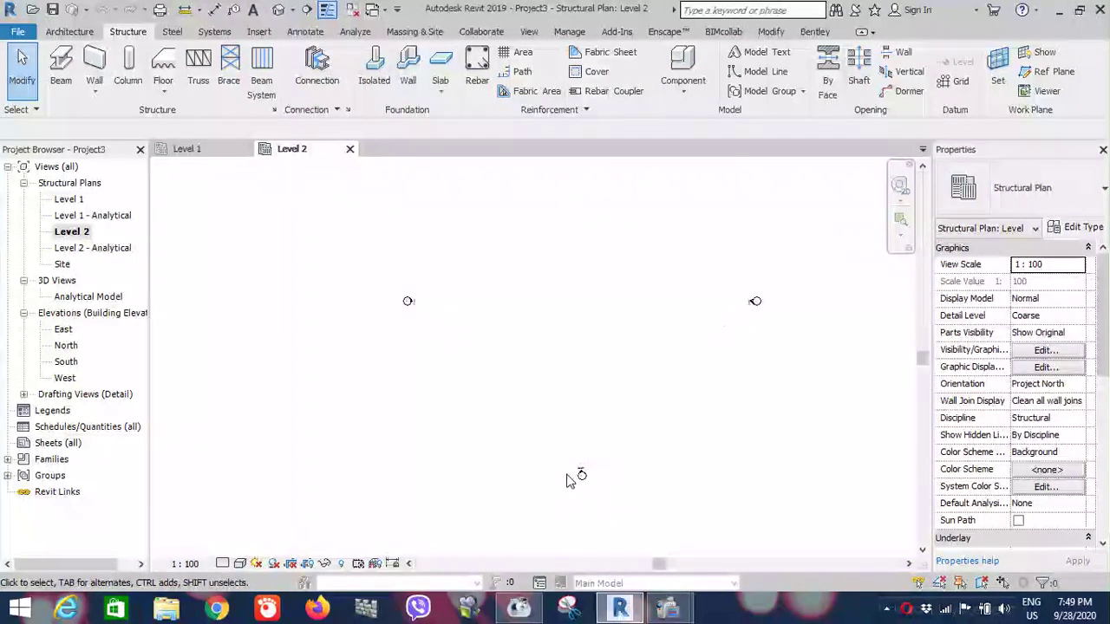
scroll(568, 481, "down", 3)
scroll(485, 351, "down", 1)
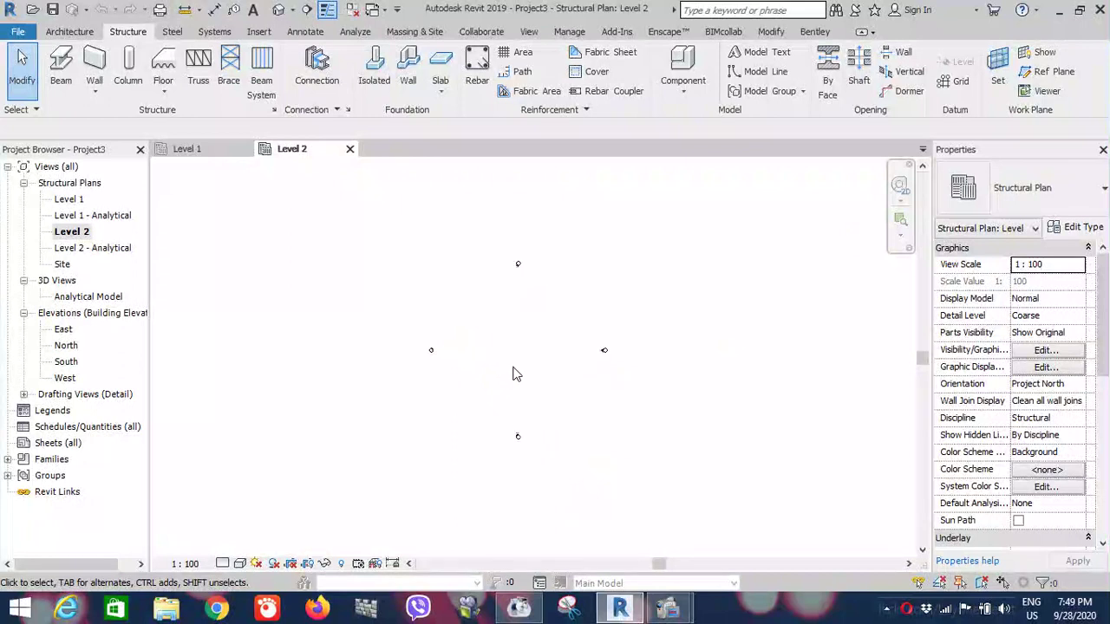
scroll(515, 373, "up", 1)
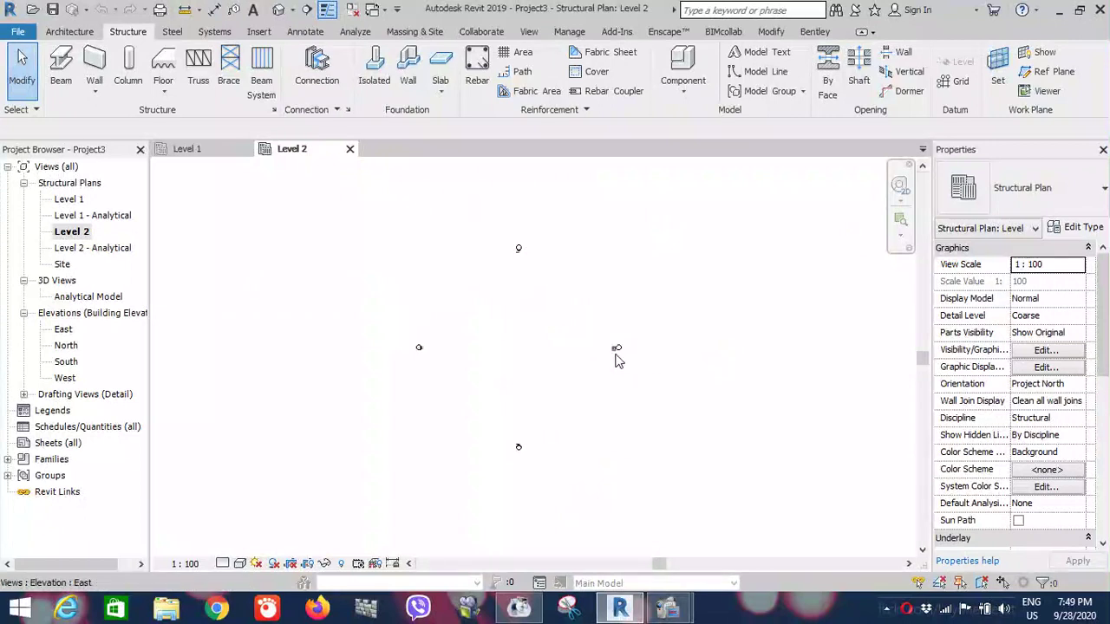
scroll(615, 355, "up", 2)
scroll(618, 355, "up", 2)
scroll(620, 356, "up", 2)
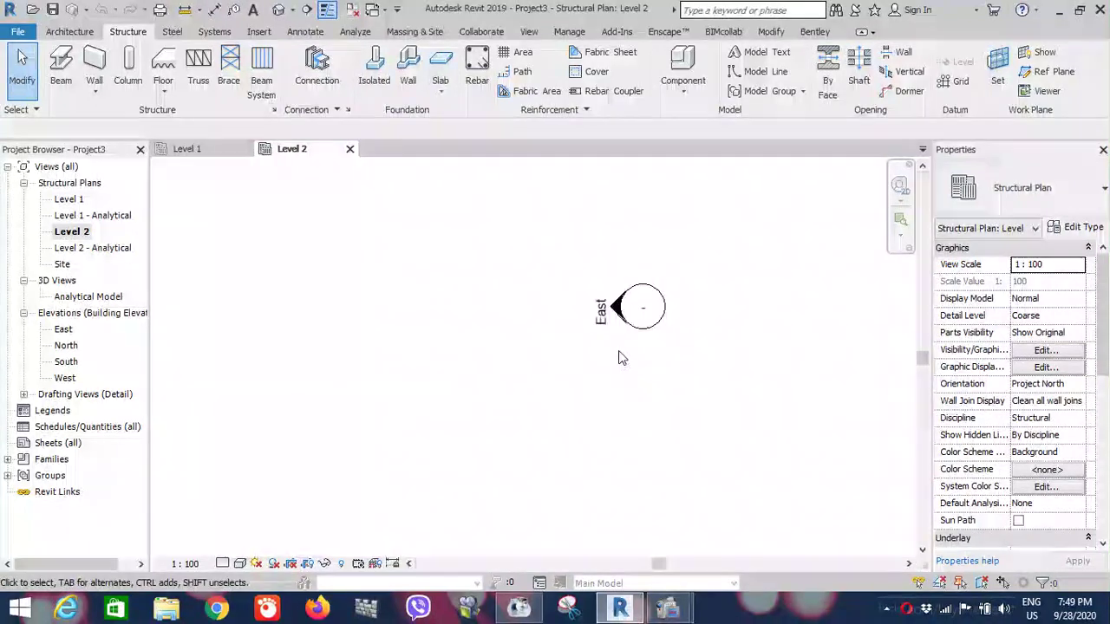
scroll(617, 354, "up", 2)
scroll(624, 362, "down", 2)
scroll(636, 368, "down", 2)
scroll(643, 366, "down", 2)
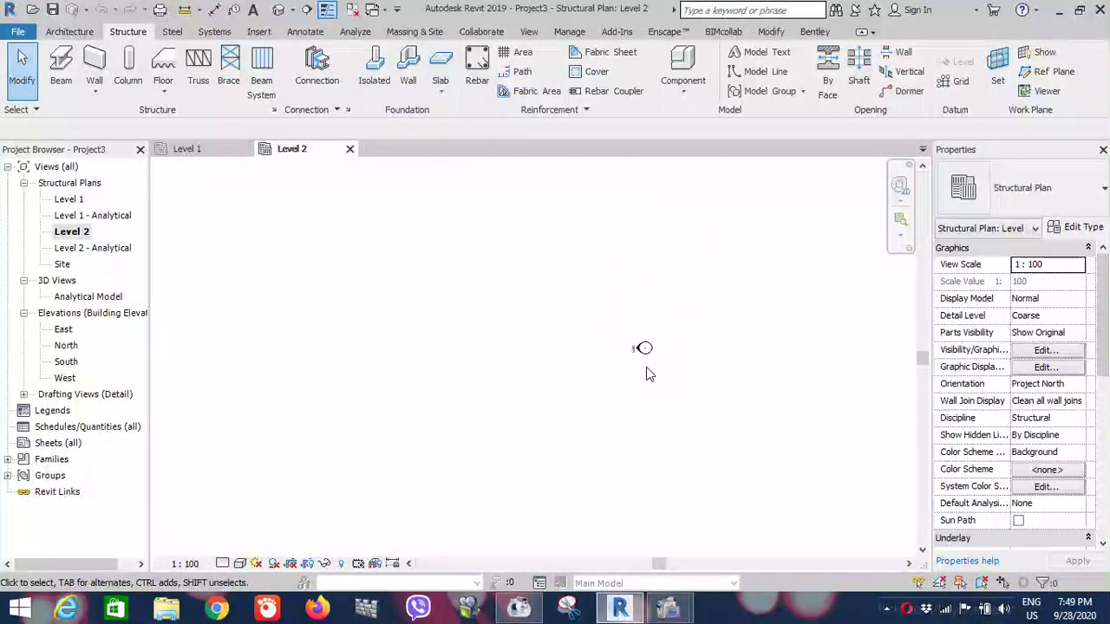
scroll(646, 366, "down", 2)
scroll(647, 364, "down", 2)
scroll(646, 360, "down", 2)
scroll(646, 358, "up", 2)
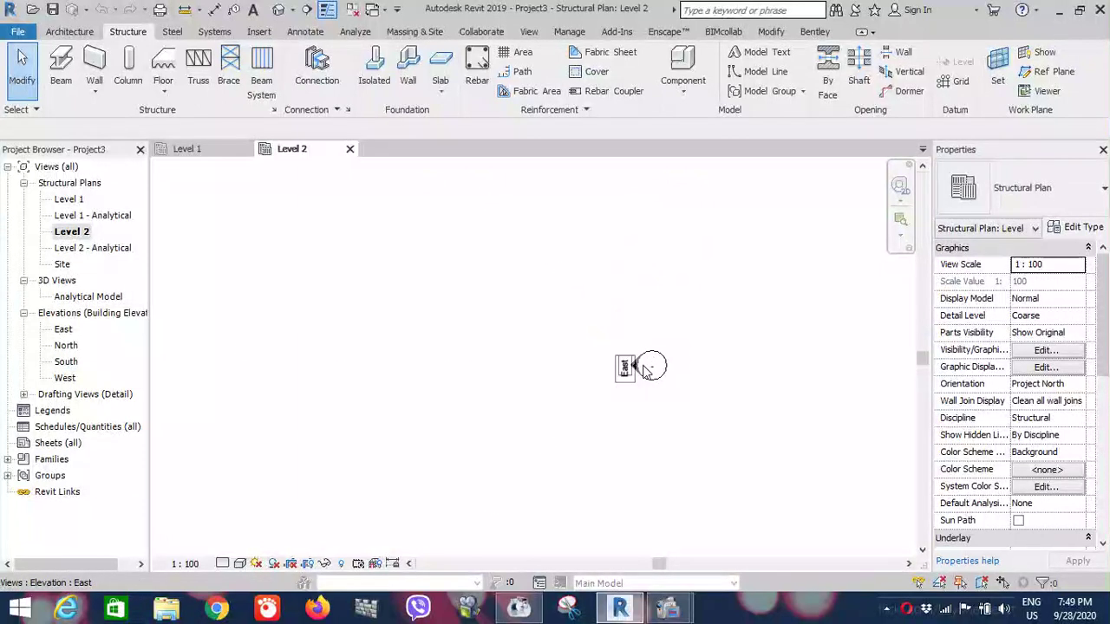
scroll(651, 367, "up", 2)
scroll(642, 366, "down", 2)
scroll(633, 367, "down", 1)
scroll(656, 357, "down", 3)
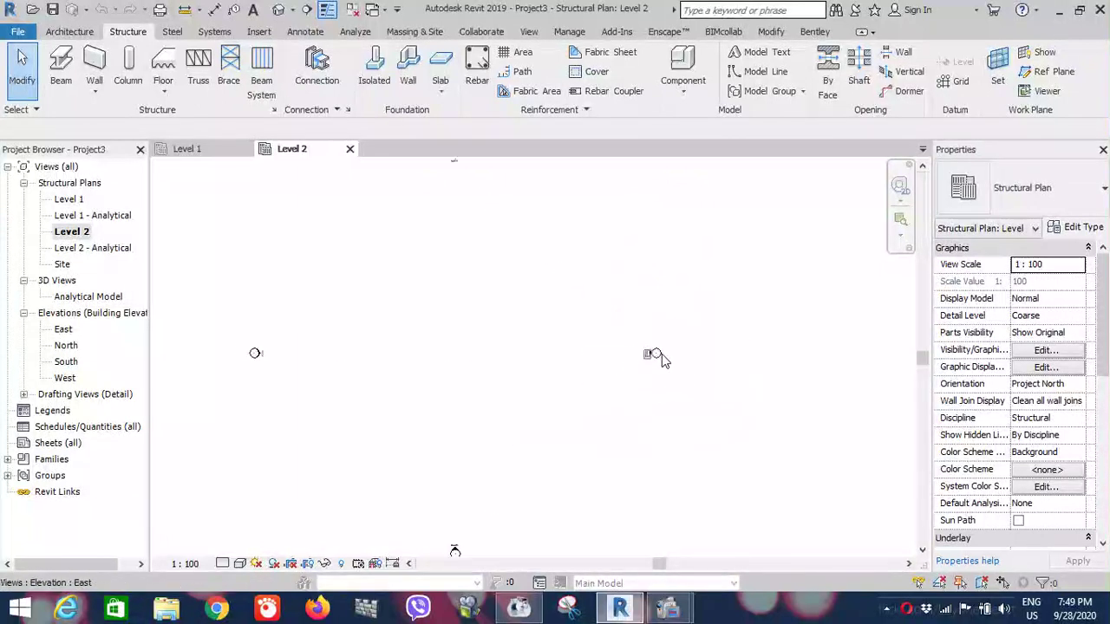
scroll(659, 356, "down", 2)
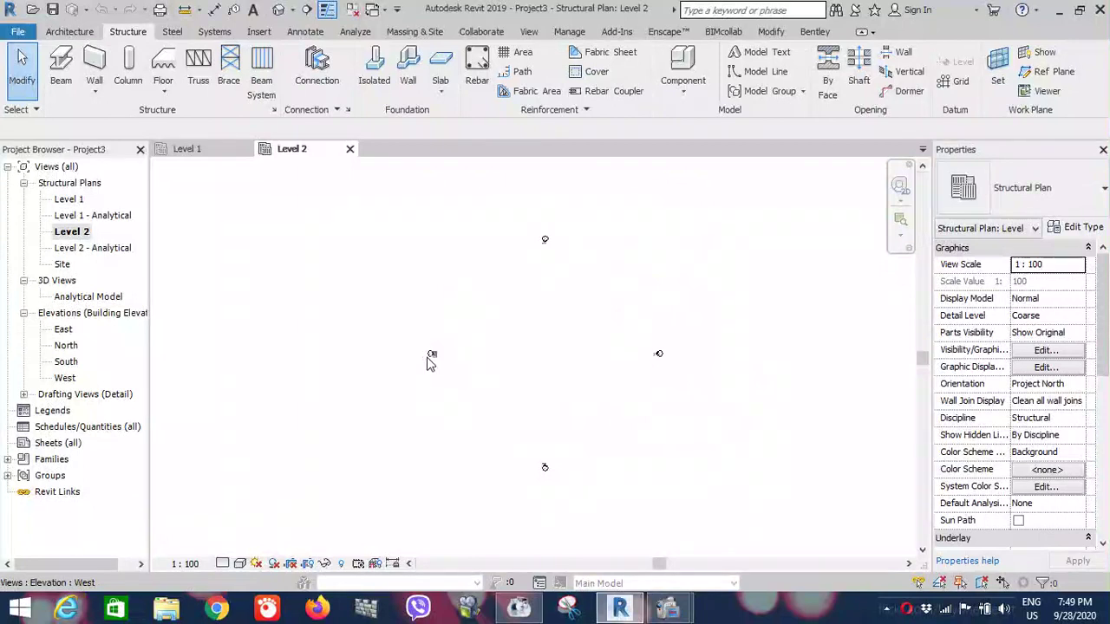
scroll(431, 362, "up", 1)
scroll(431, 362, "up", 2)
scroll(431, 363, "up", 2)
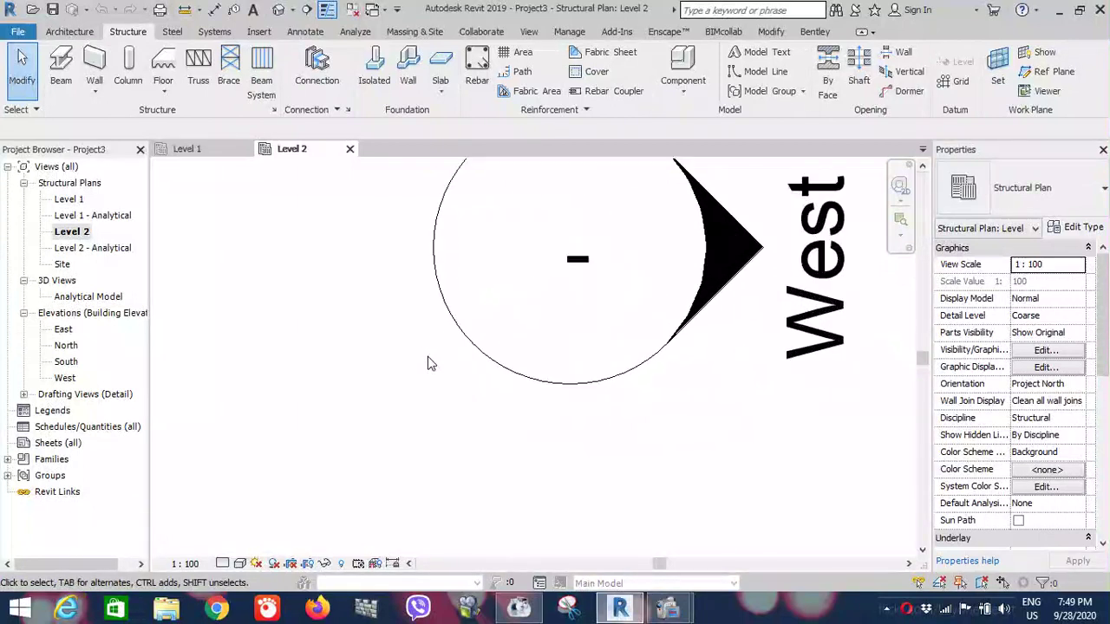
scroll(442, 355, "down", 3)
scroll(453, 350, "down", 2)
scroll(451, 360, "down", 2)
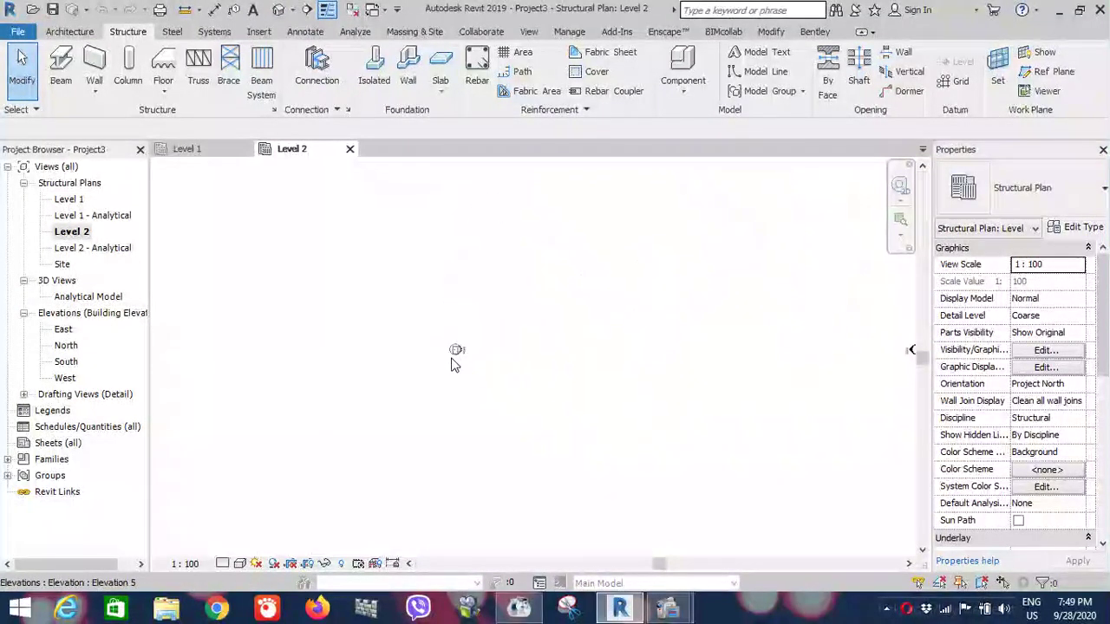
scroll(442, 351, "down", 2)
scroll(459, 372, "down", 2)
scroll(494, 381, "up", 2)
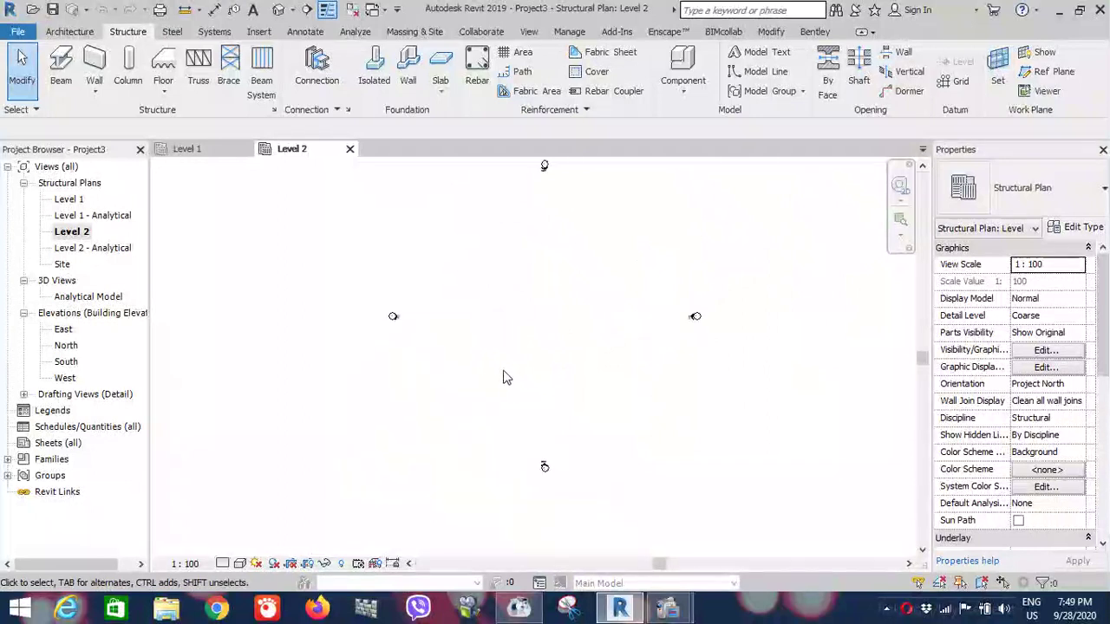
scroll(506, 382, "down", 1)
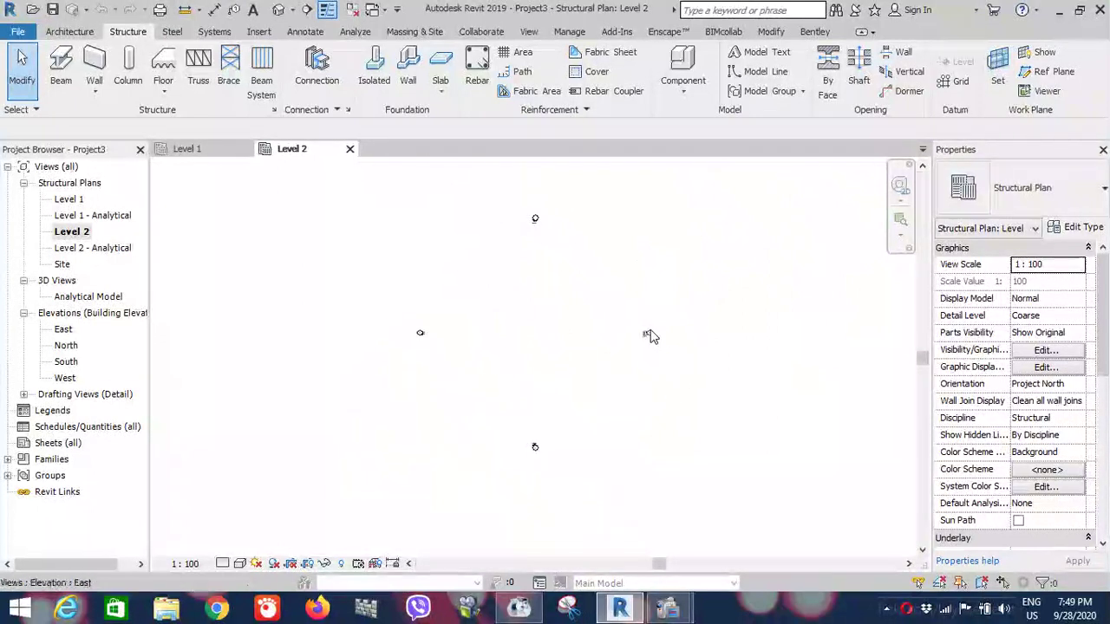
scroll(646, 339, "up", 2)
scroll(637, 364, "up", 2)
scroll(624, 374, "up", 2)
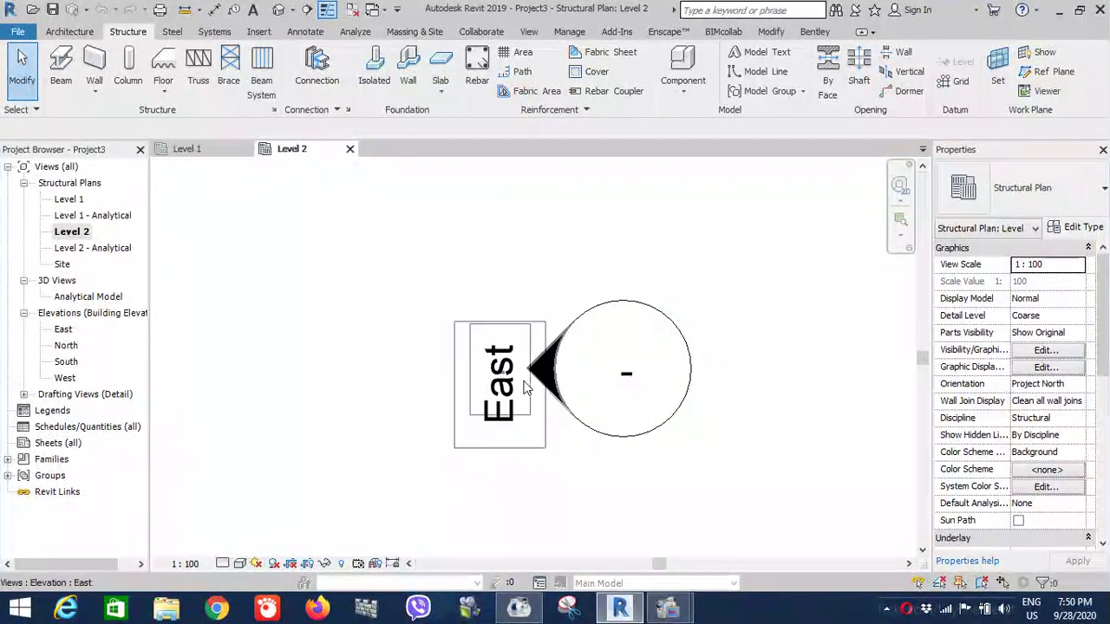
scroll(777, 418, "down", 2)
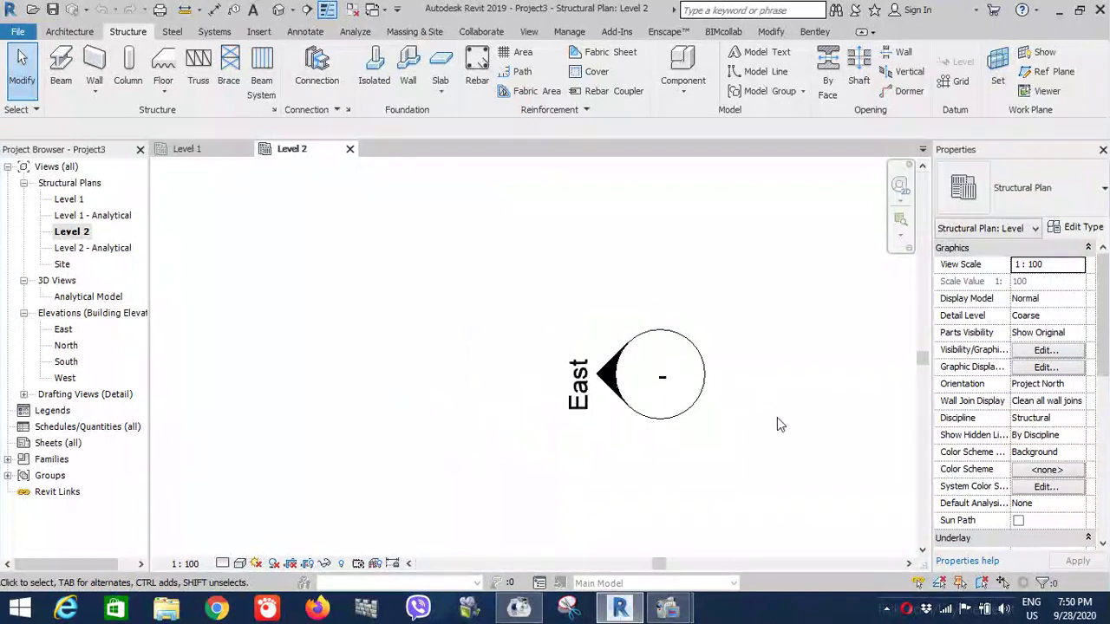
scroll(777, 420, "down", 2)
scroll(778, 421, "down", 1)
scroll(779, 425, "down", 1)
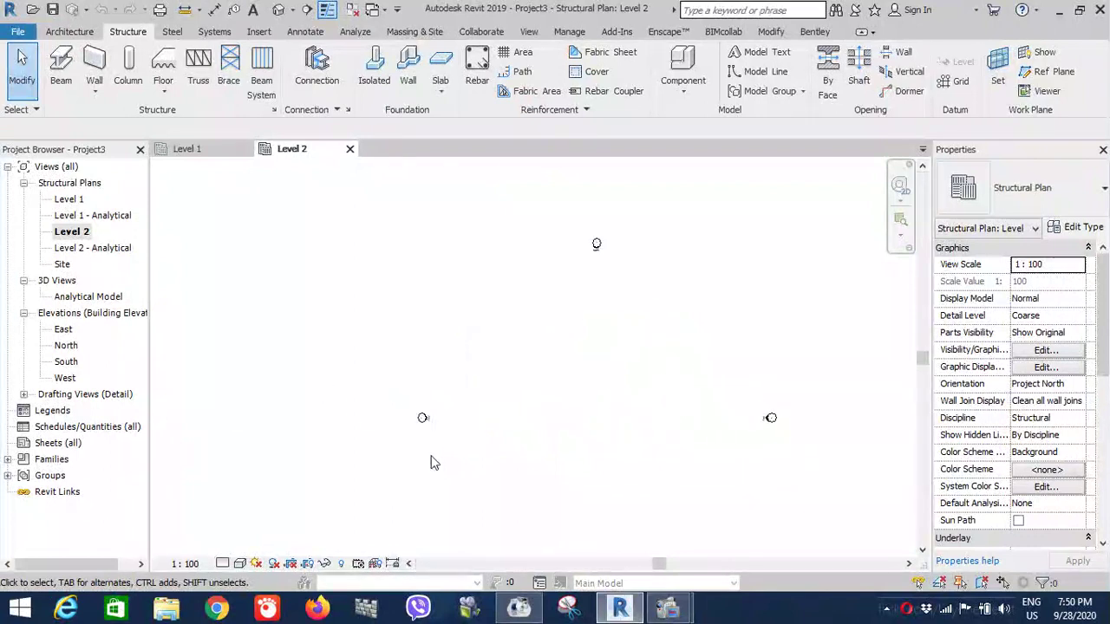
scroll(434, 463, "up", 3)
scroll(423, 430, "up", 4)
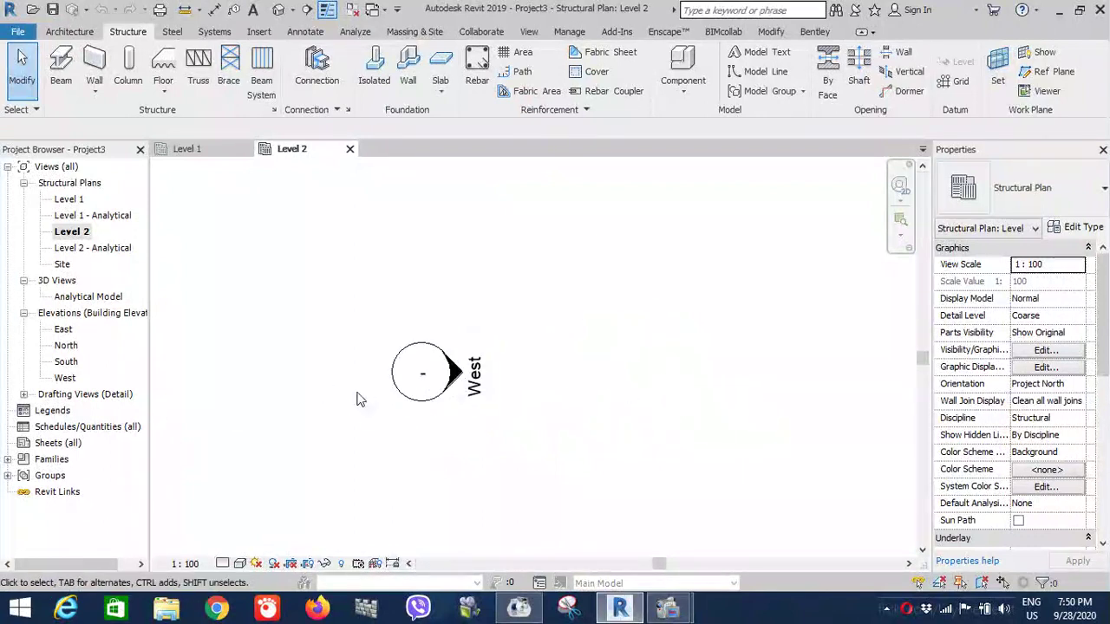
scroll(359, 400, "down", 2)
scroll(429, 366, "down", 2)
scroll(486, 312, "down", 1)
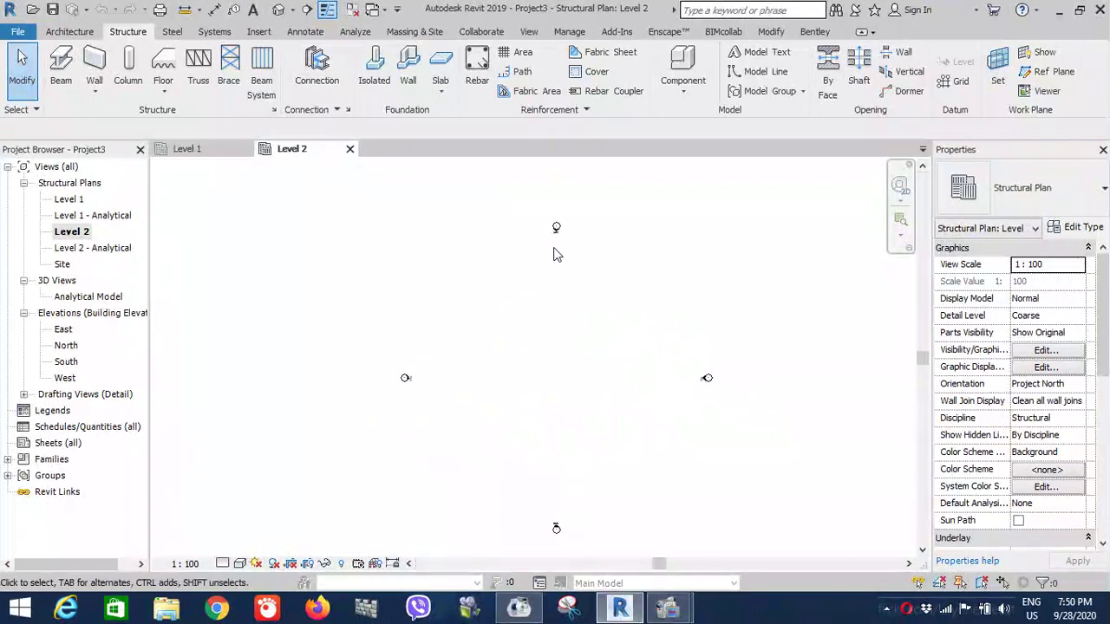
scroll(552, 554, "up", 2)
scroll(568, 502, "up", 2)
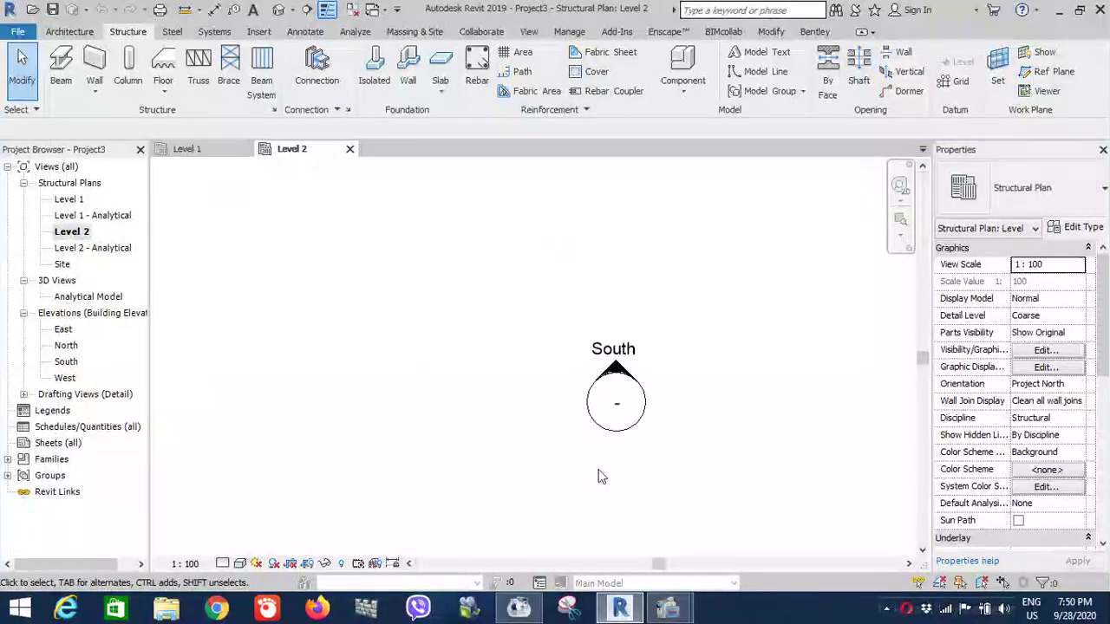
scroll(550, 525, "down", 2)
scroll(554, 514, "down", 2)
scroll(562, 492, "down", 2)
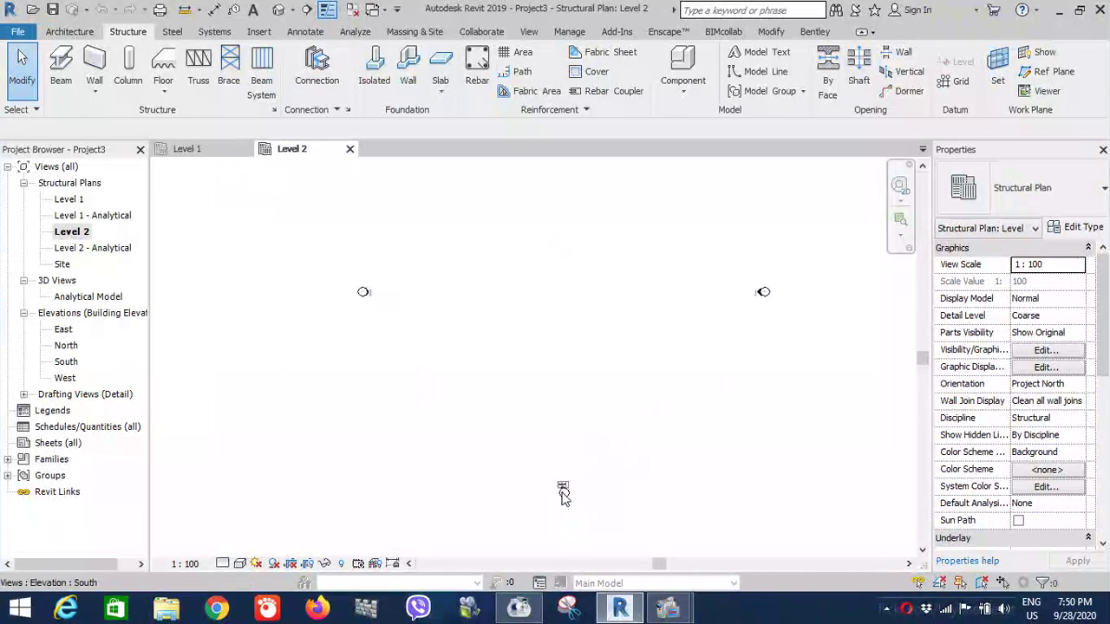
scroll(562, 490, "down", 1)
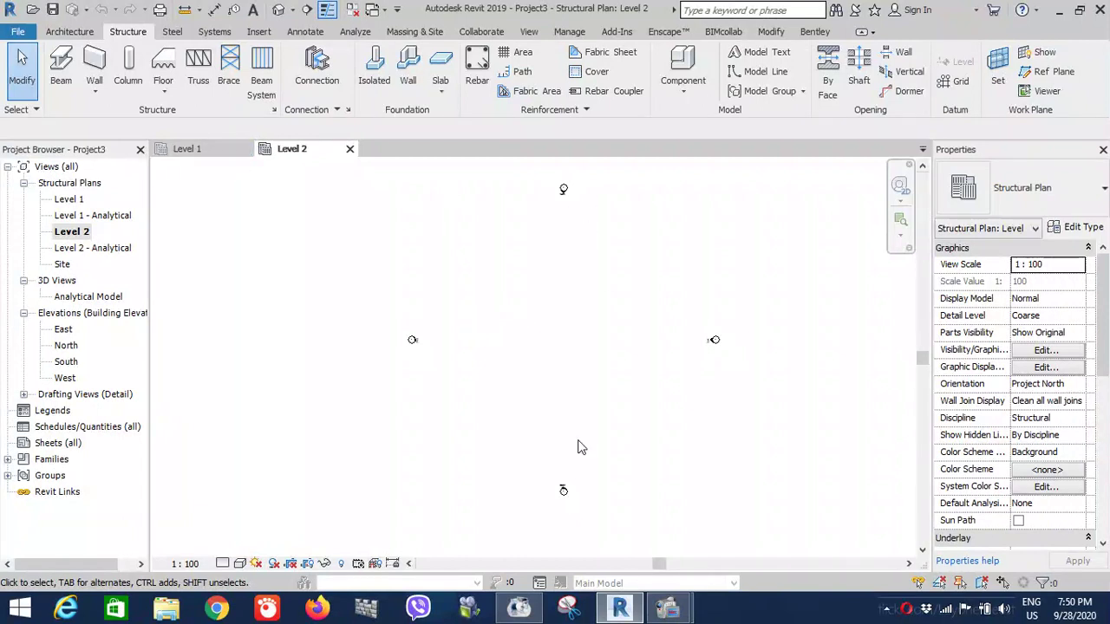
- Open the North elevation and zoom to Level 1 at 0 and Level 2 at 3000
double_click(66, 346)
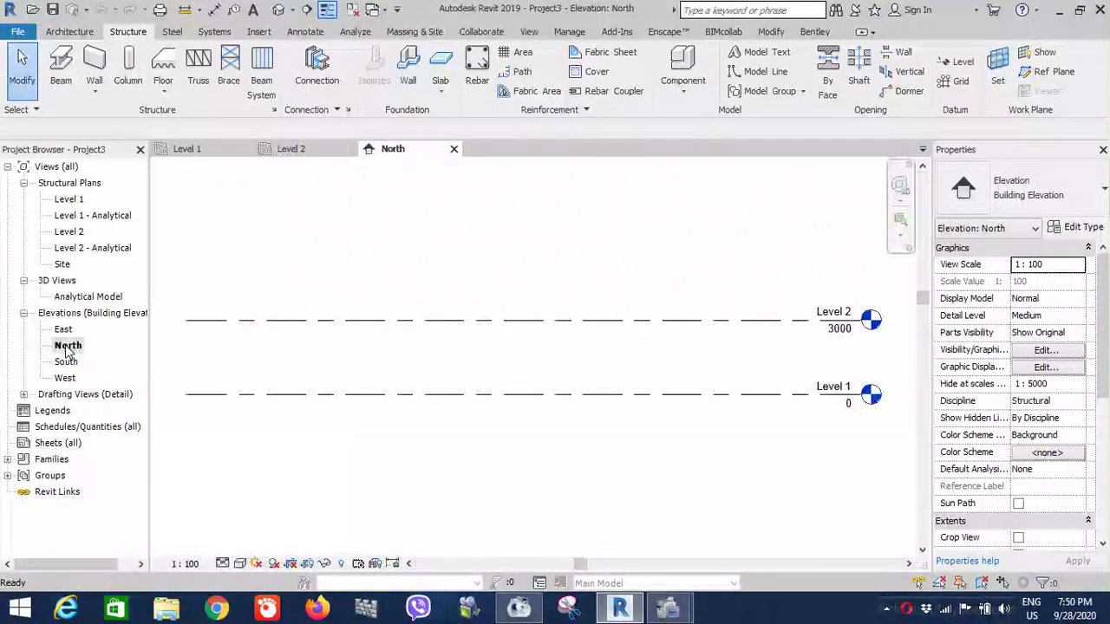
scroll(427, 442, "down", 2)
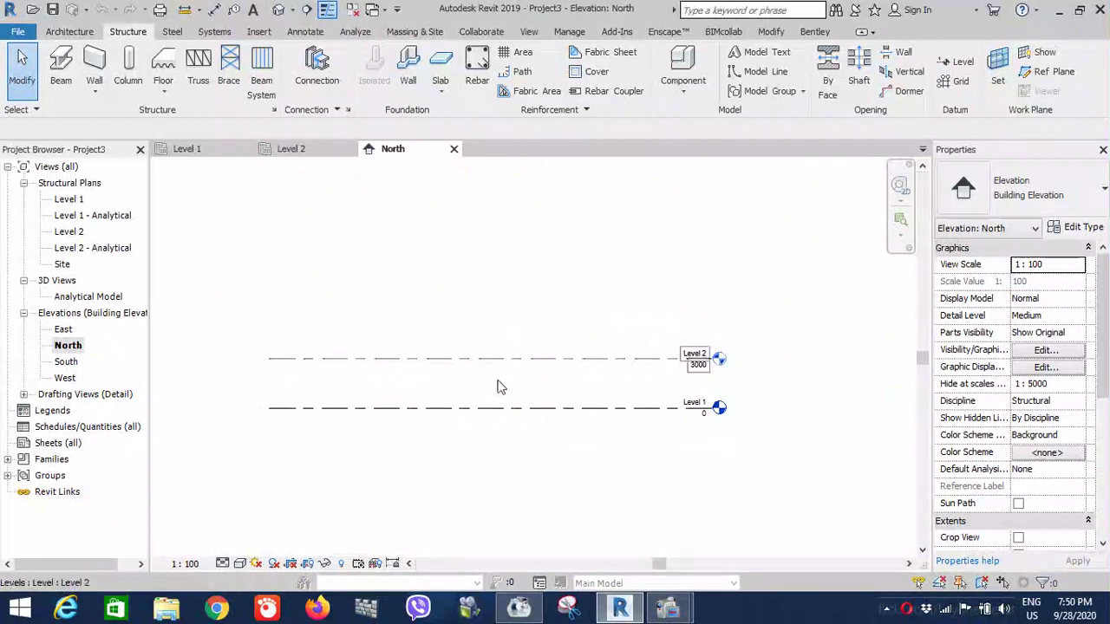
scroll(833, 372, "up", 2)
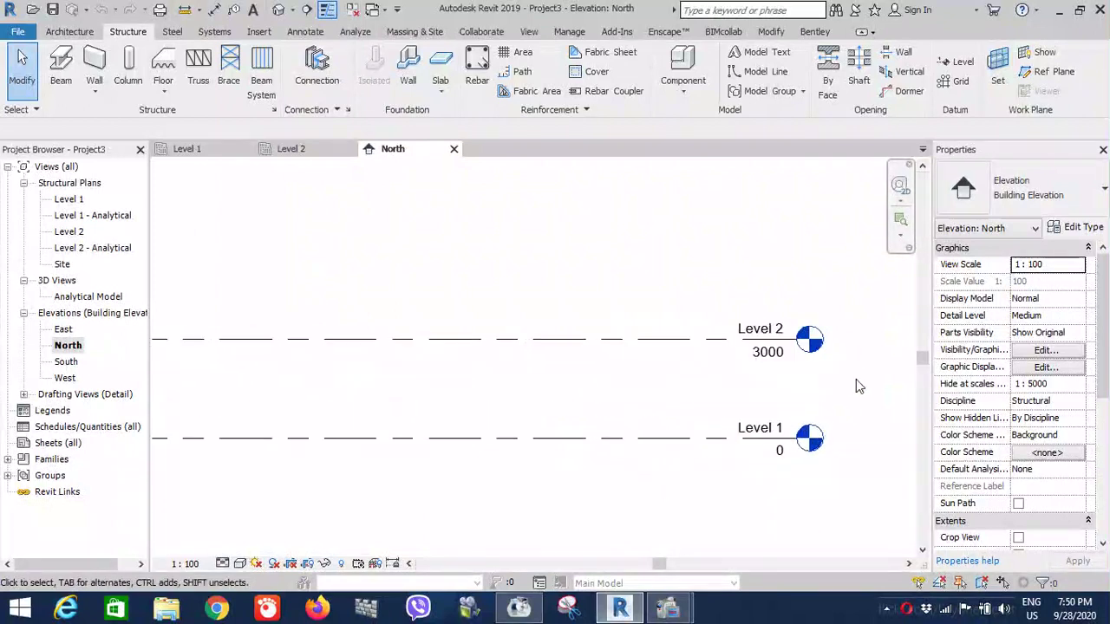
scroll(856, 379, "up", 2)
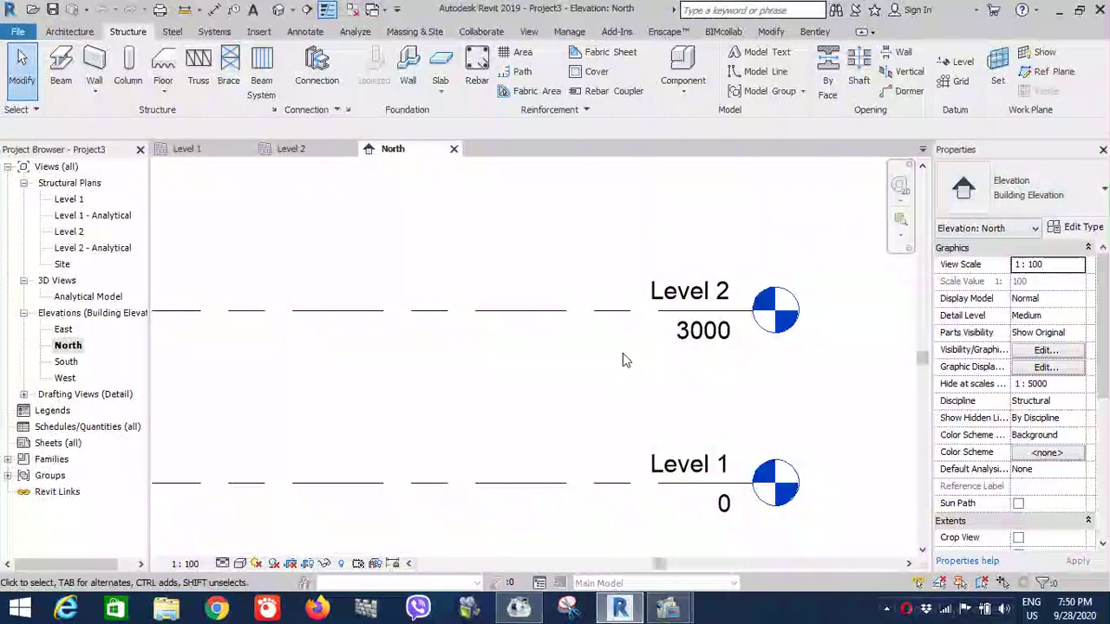
- Switch between the Level 2 plan and North elevation, then reopen the Level 1 and Level 2 plans
left_click(287, 151)
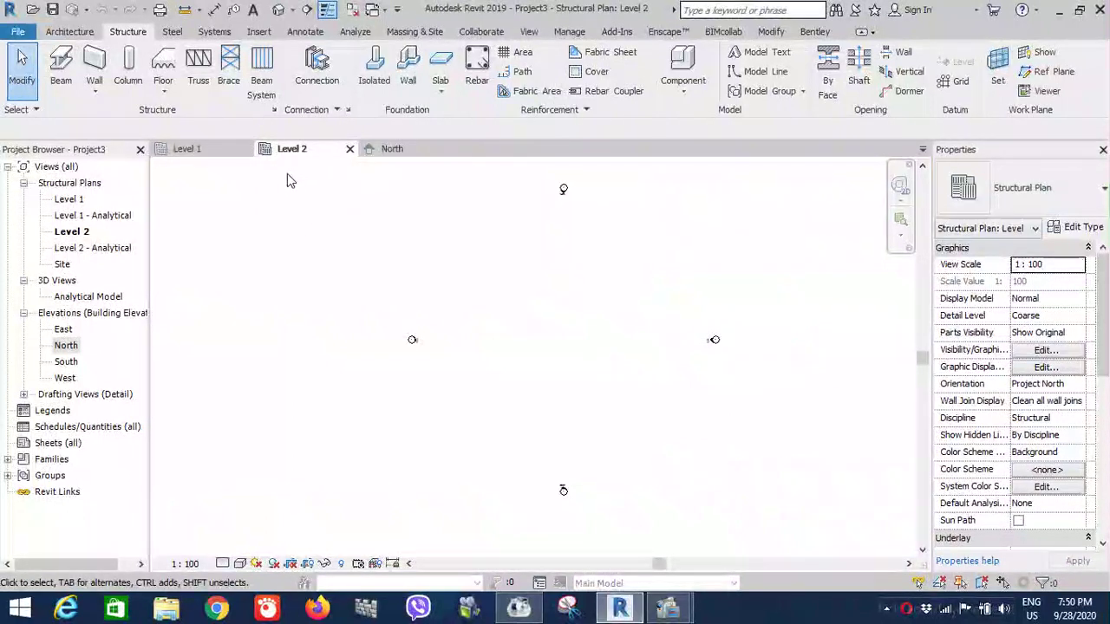
left_click(390, 150)
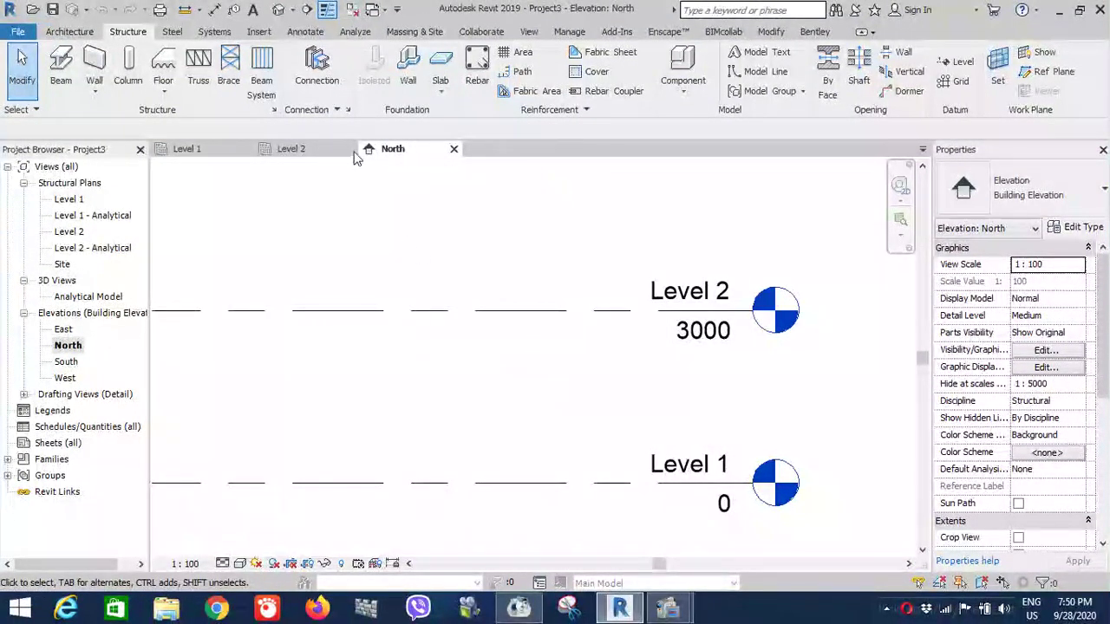
double_click(65, 200)
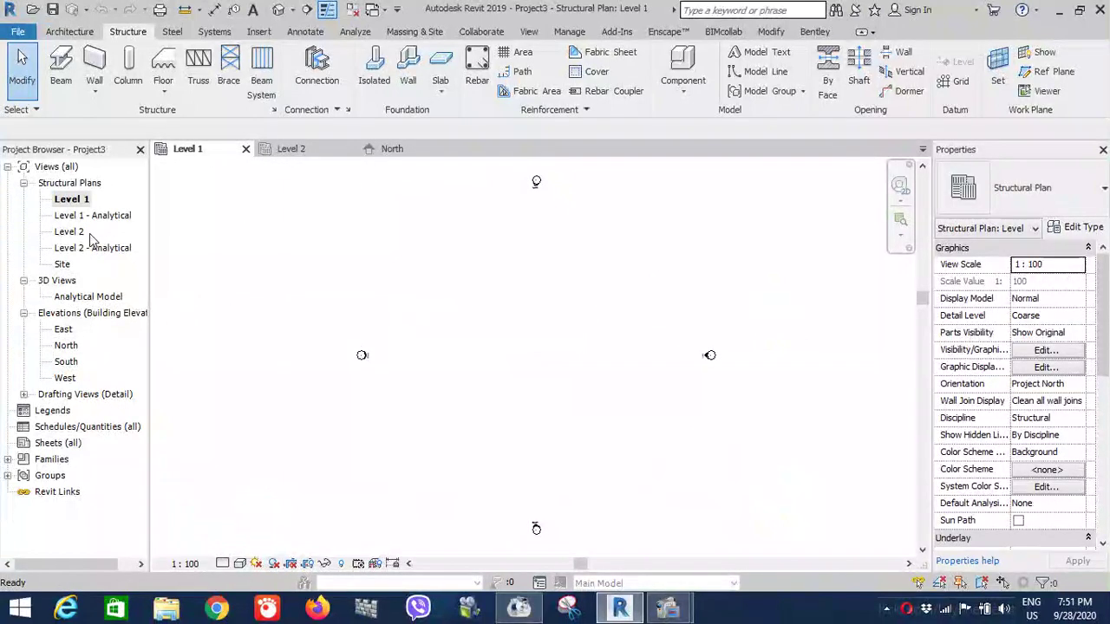
double_click(71, 231)
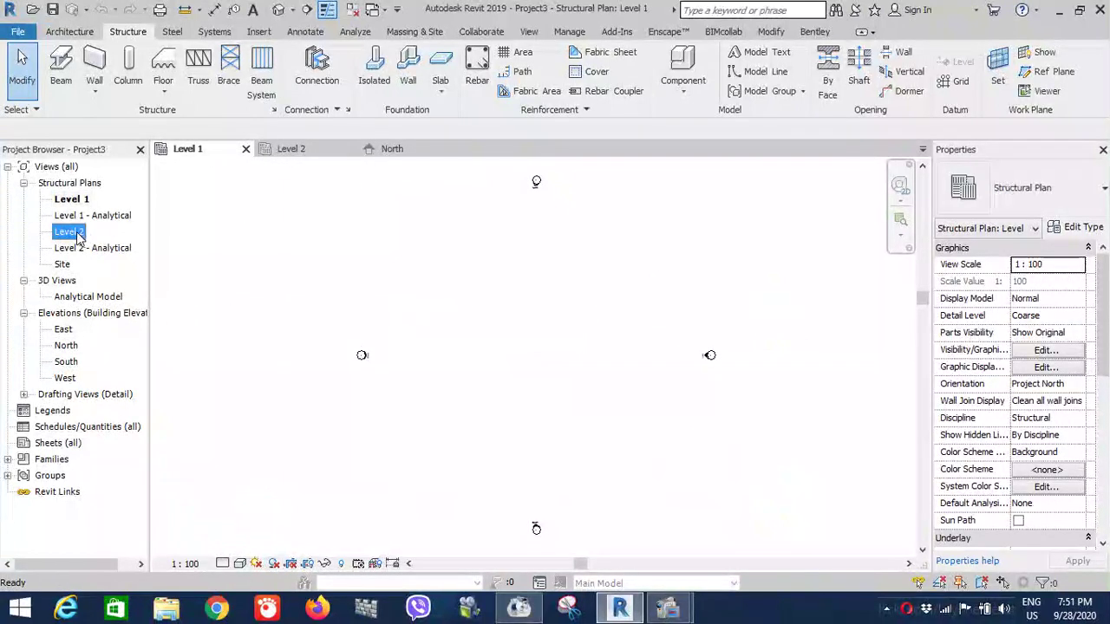
- Reopen the North elevation and compare it with Level 2, confirming Level 1 (0) and Level 2 (3000)
double_click(77, 345)
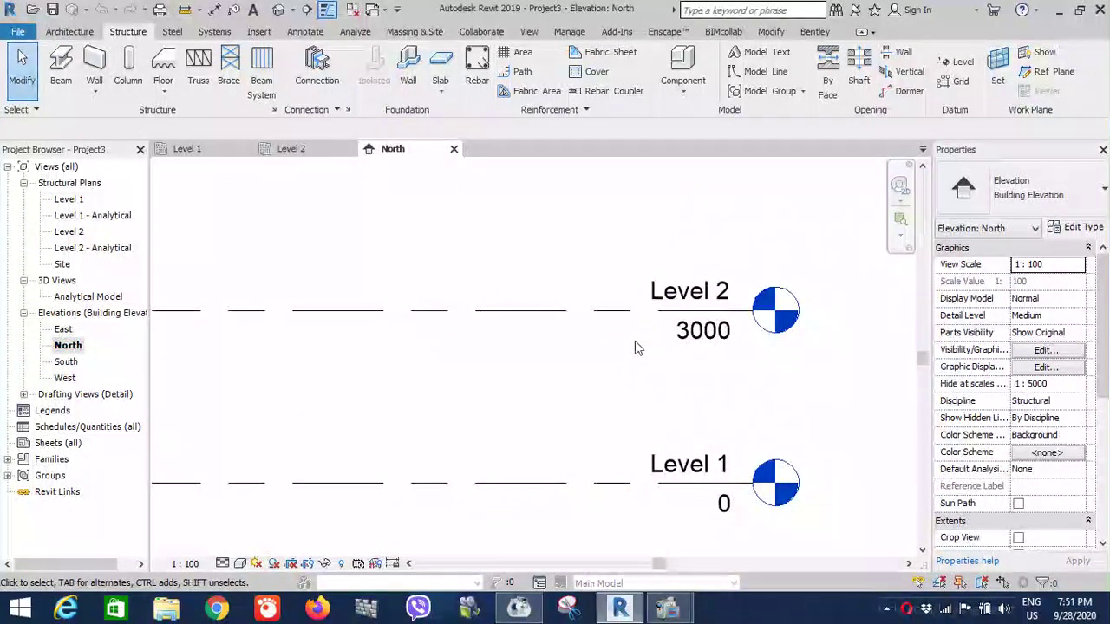
left_click(294, 154)
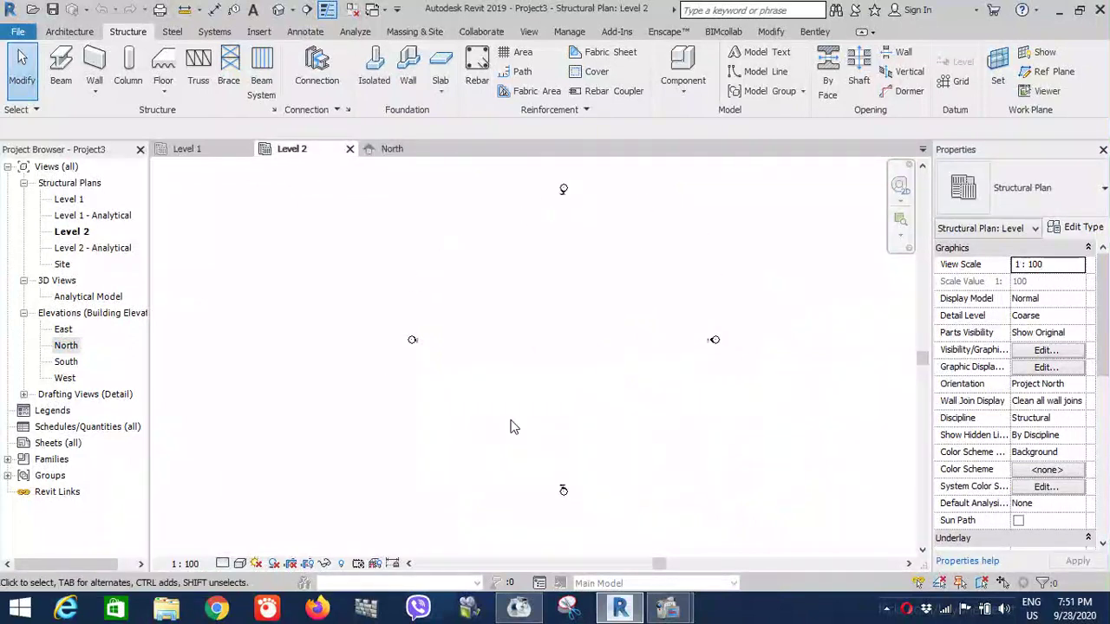
left_click(394, 151)
scroll(783, 381, "down", 2)
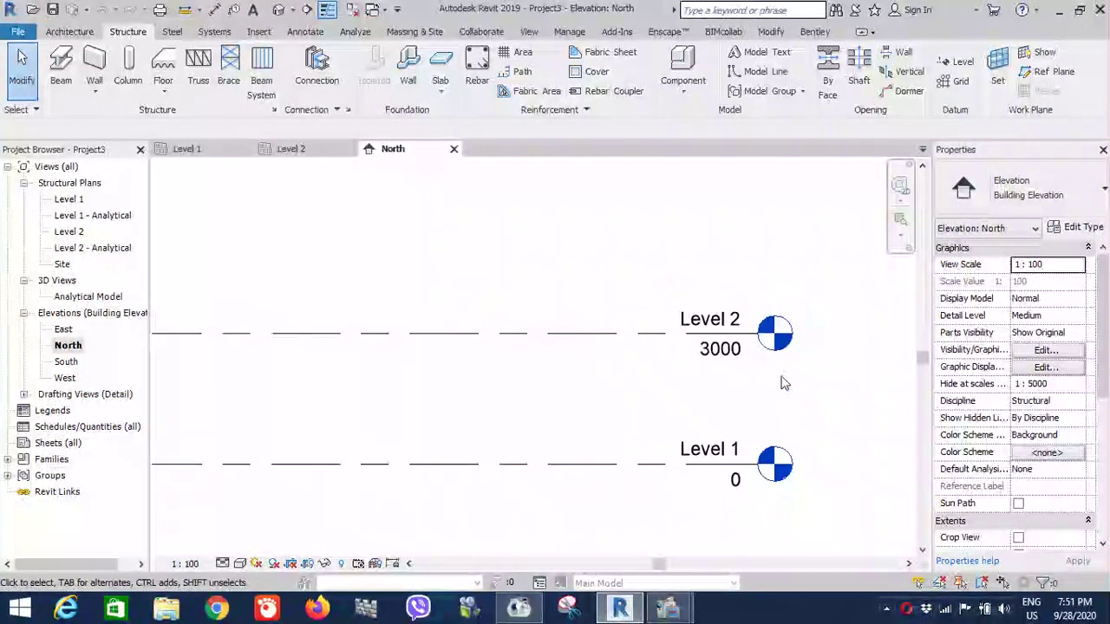
scroll(780, 389, "down", 3)
scroll(780, 389, "down", 1)
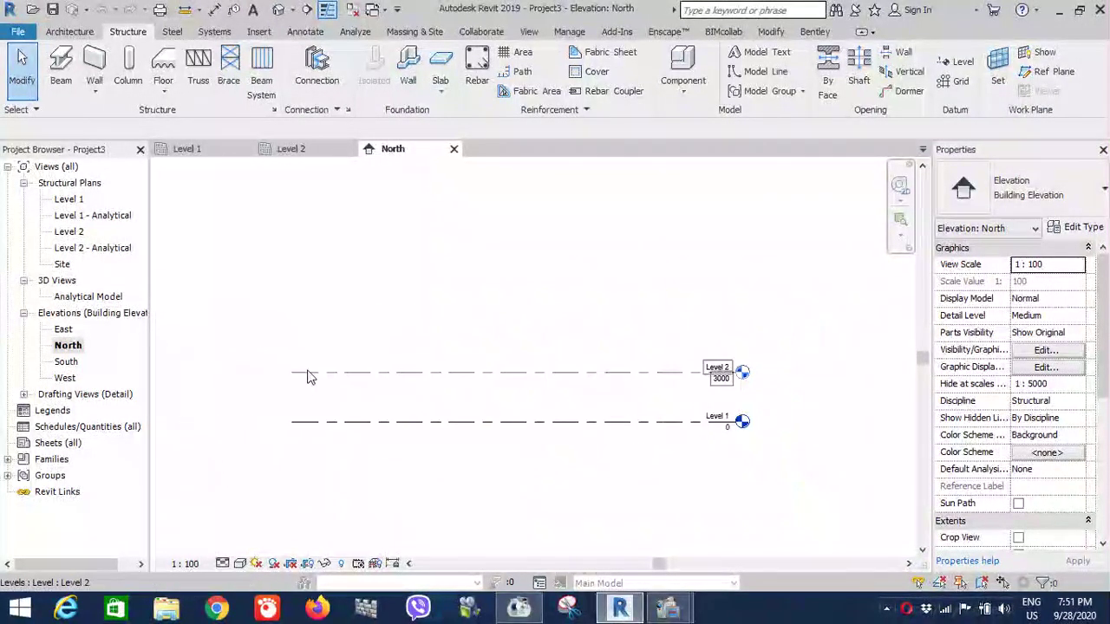
scroll(738, 414, "up", 1)
scroll(738, 408, "up", 2)
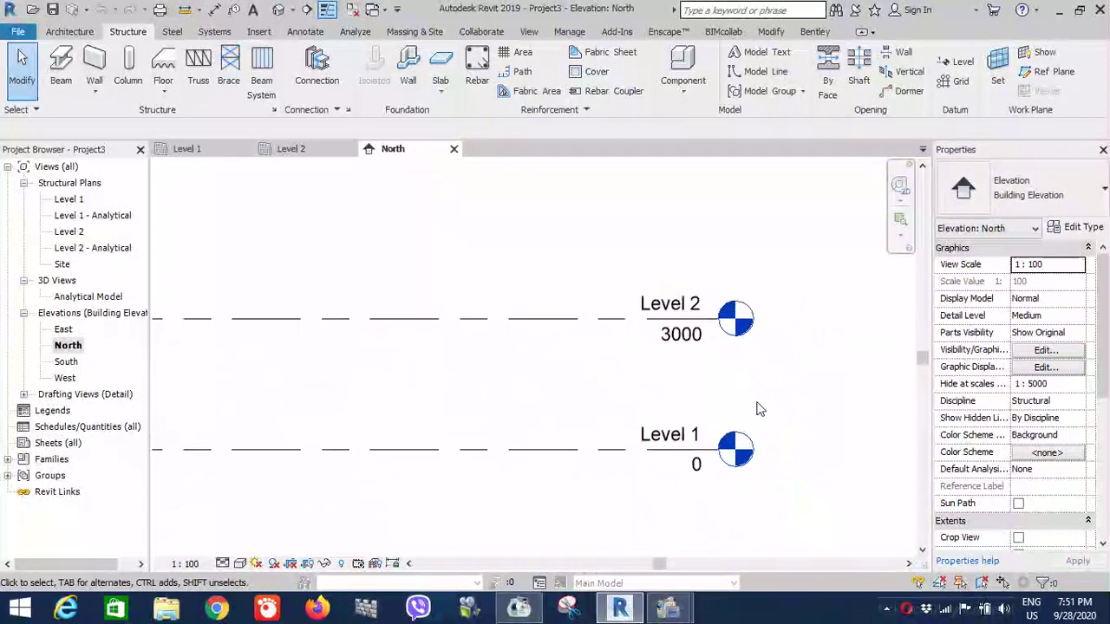
scroll(755, 408, "up", 2)
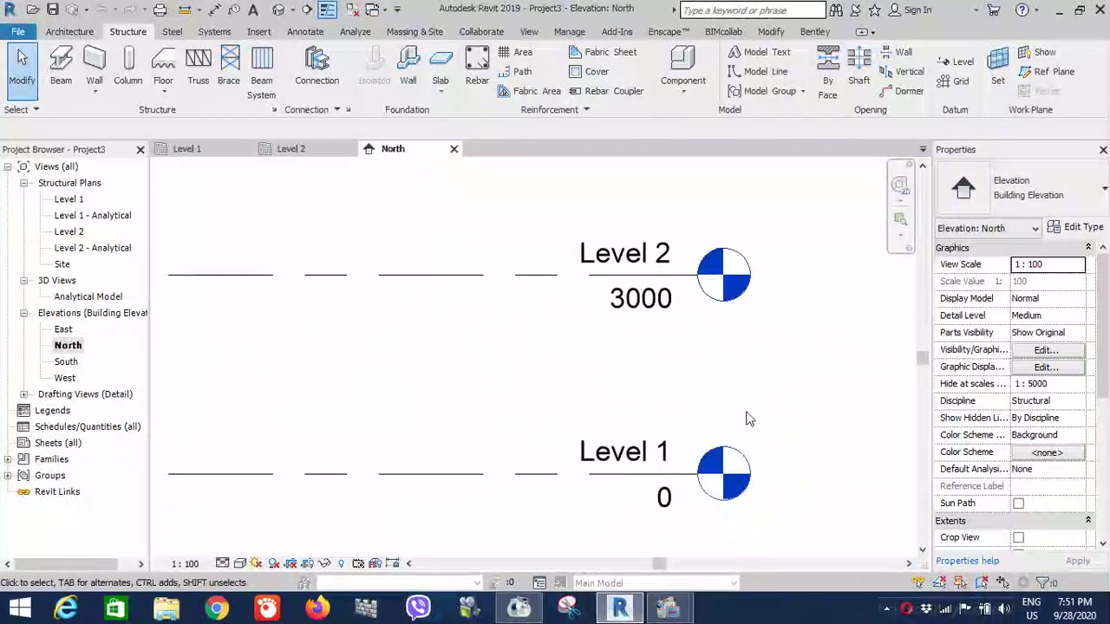
scroll(793, 451, "down", 2)
scroll(800, 458, "down", 1)
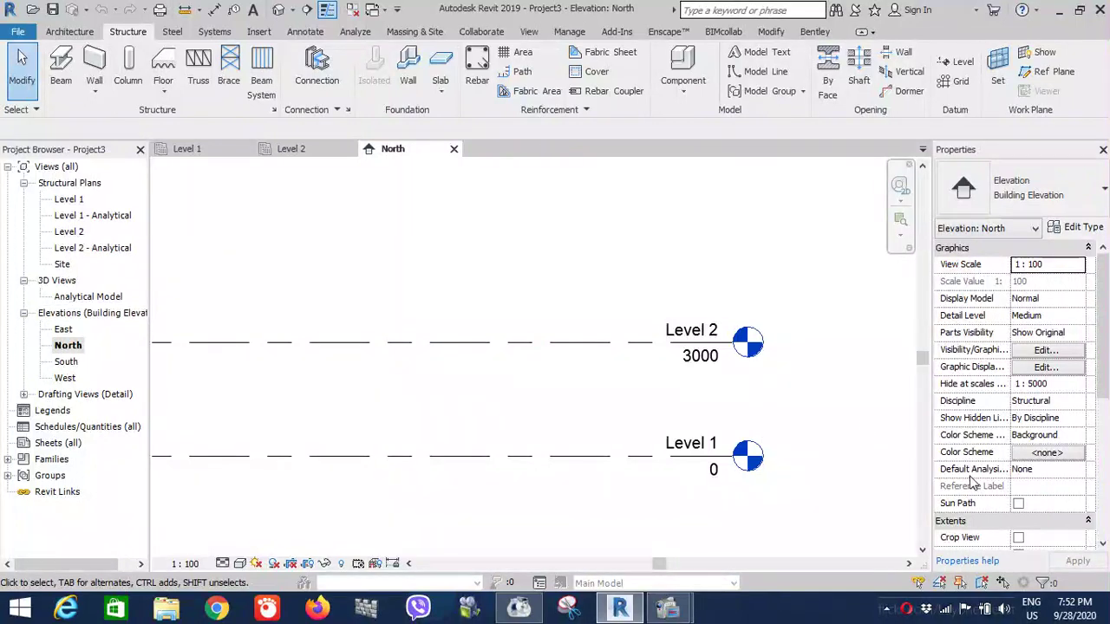
scroll(694, 405, "down", 2)
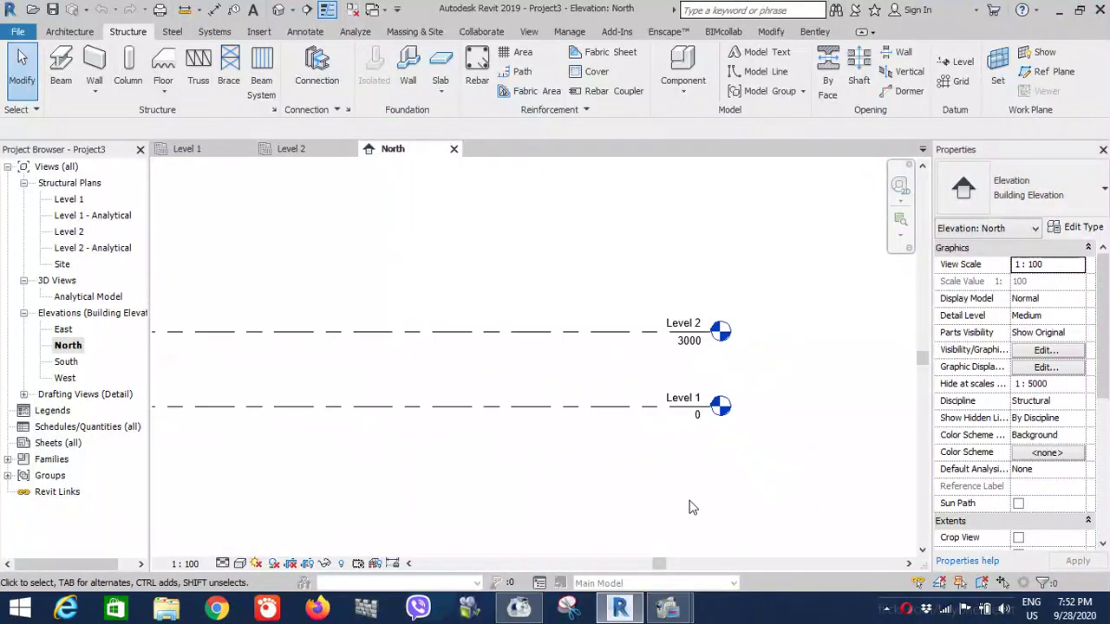
scroll(685, 494, "up", 2)
scroll(667, 347, "up", 2)
scroll(659, 251, "up", 1)
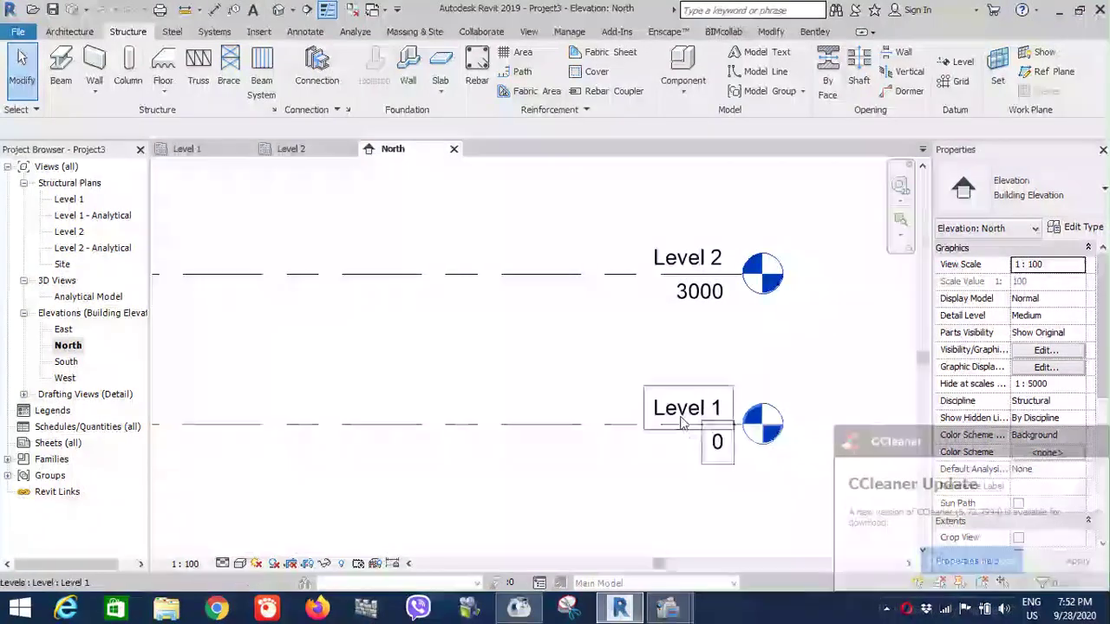
left_click(1095, 444)
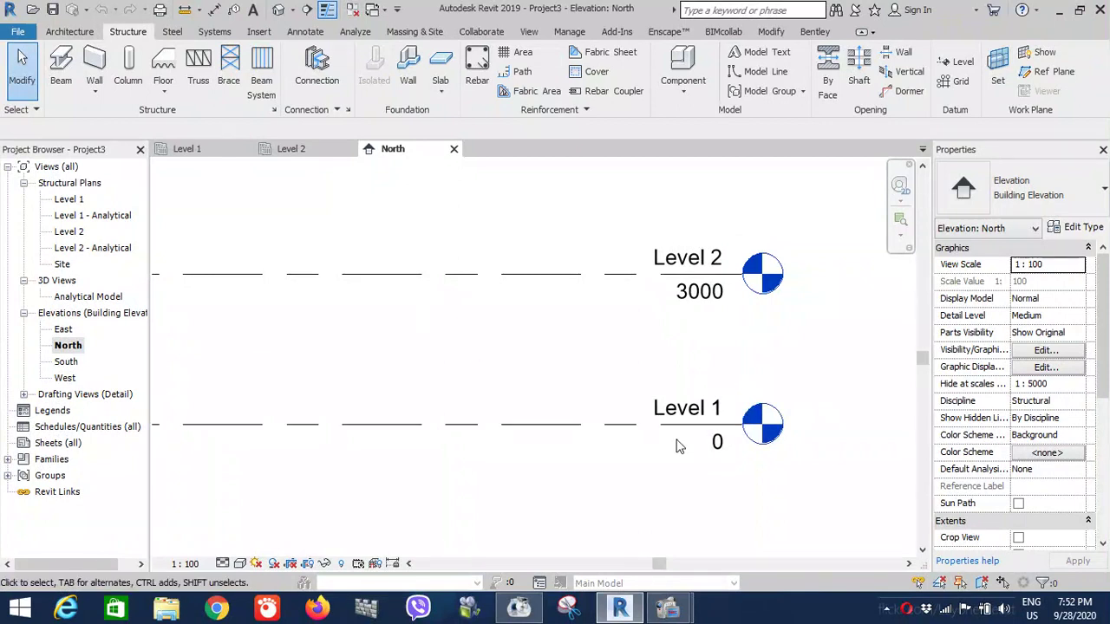
scroll(685, 459, "down", 1)
scroll(672, 481, "down", 1)
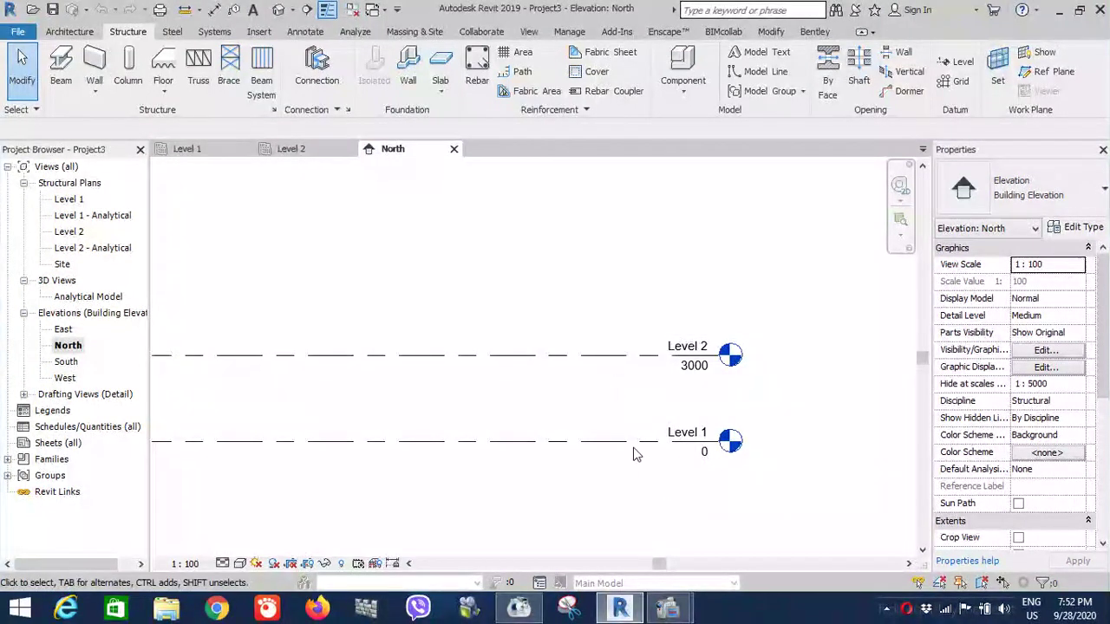
scroll(693, 473, "down", 1)
scroll(664, 503, "up", 1)
scroll(684, 488, "up", 1)
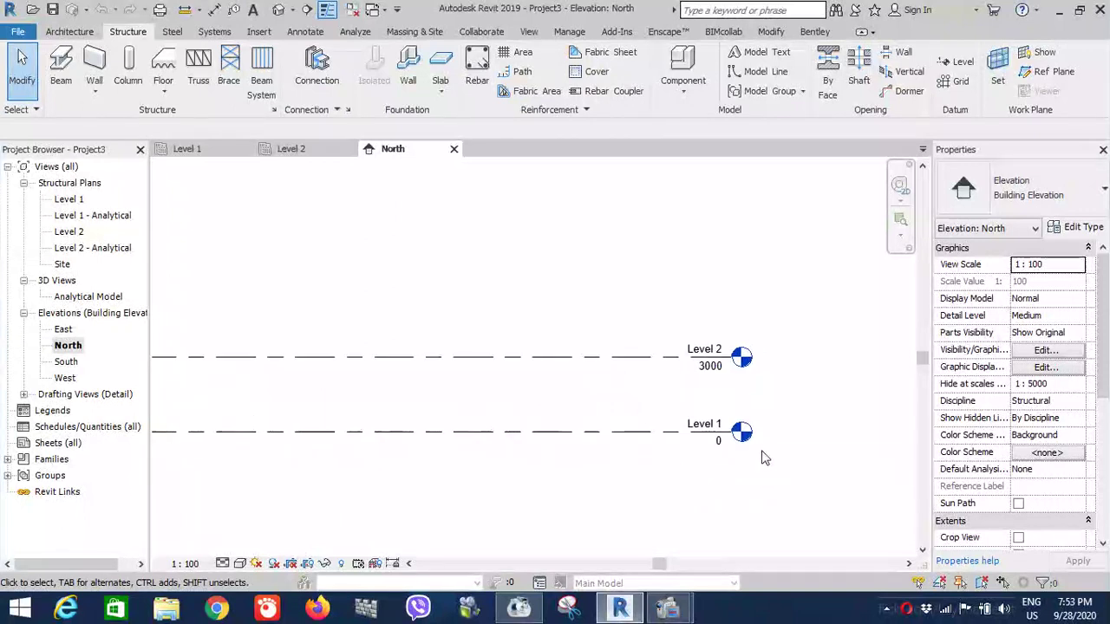
scroll(763, 458, "up", 1)
scroll(763, 458, "up", 1)
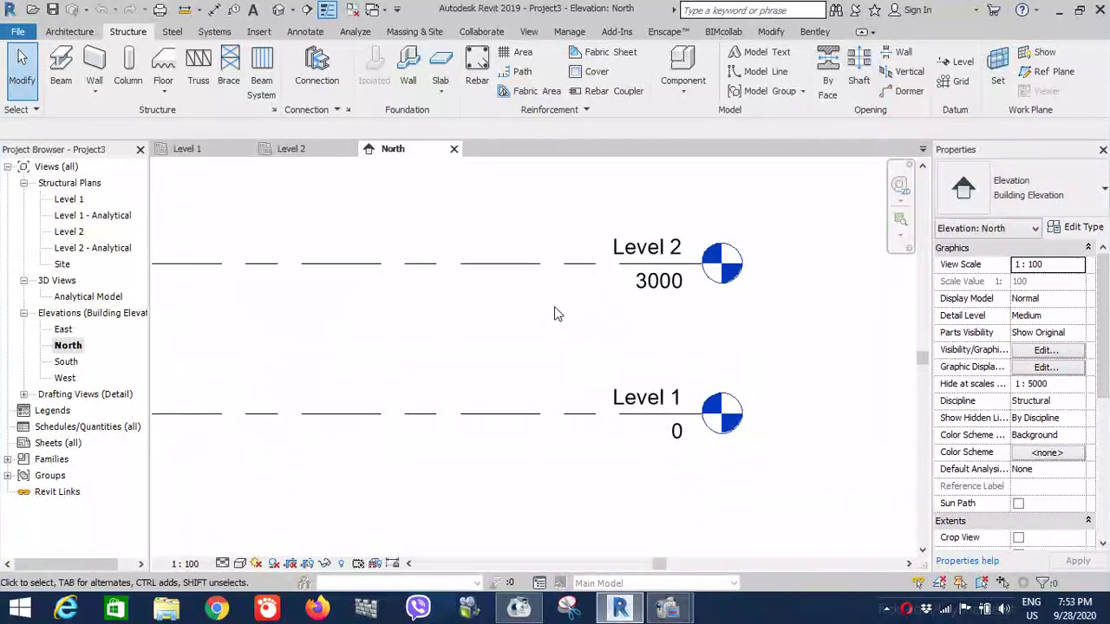
scroll(609, 429, "down", 2)
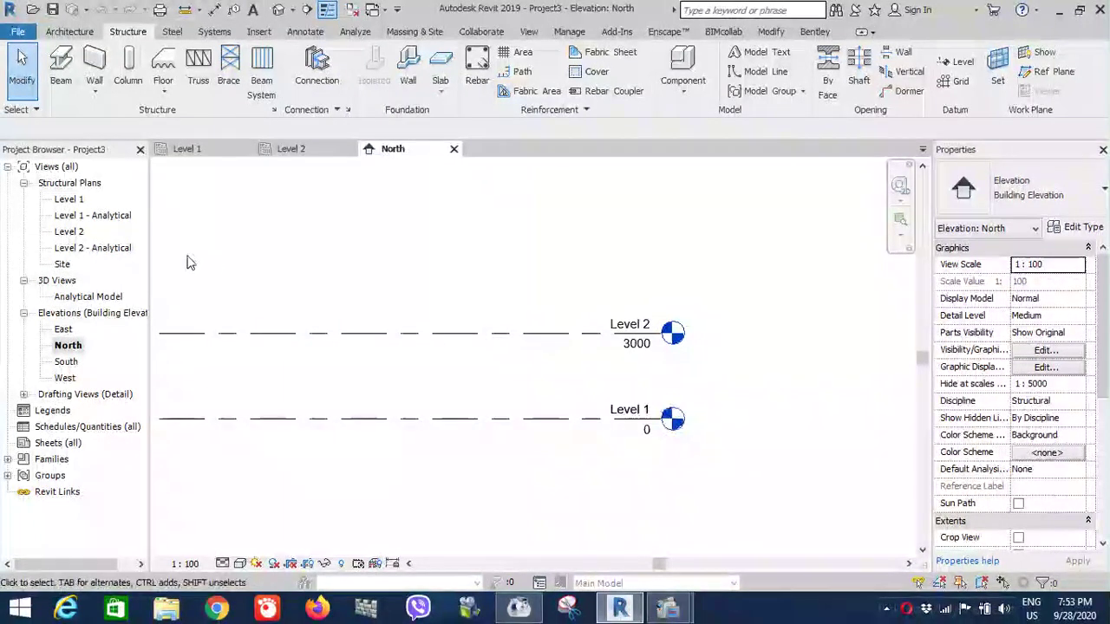
scroll(766, 397, "down", 2)
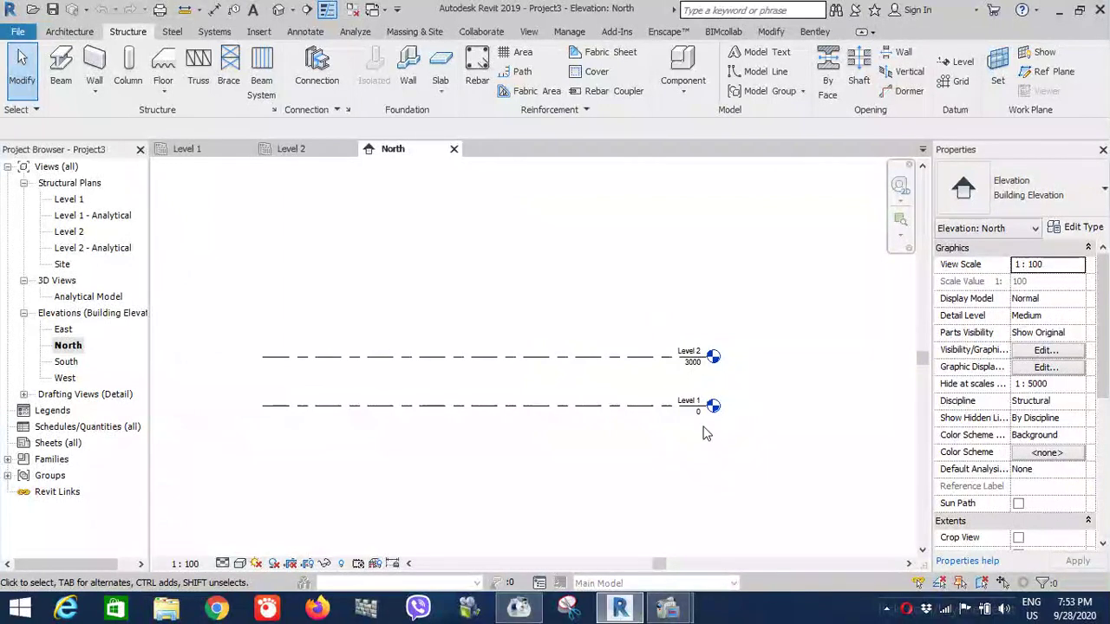
scroll(704, 429, "up", 2)
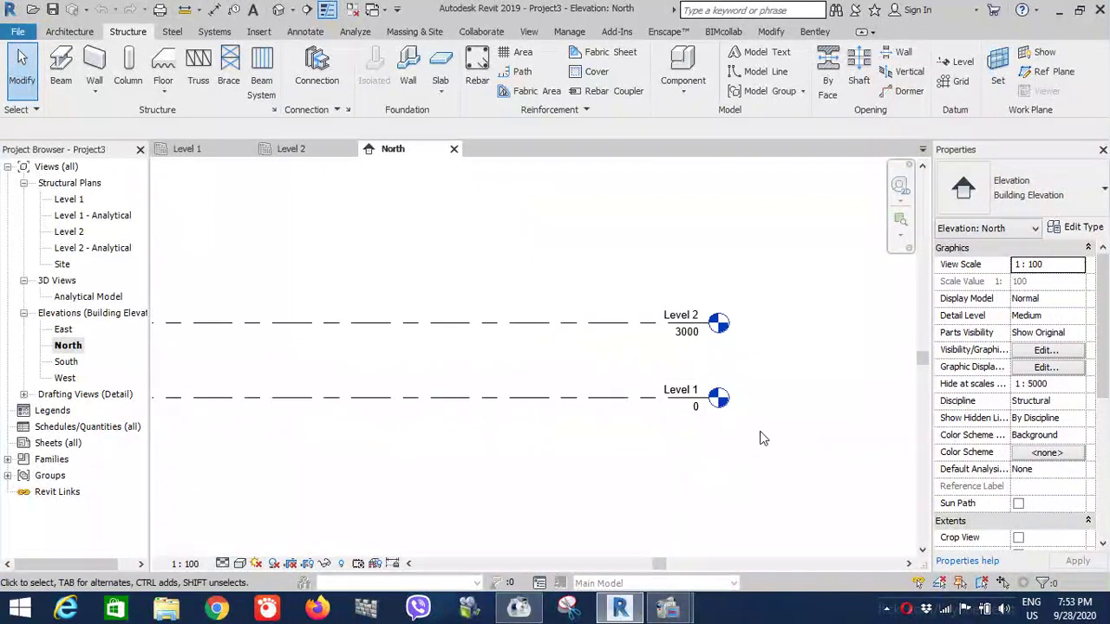
scroll(756, 438, "down", 1)
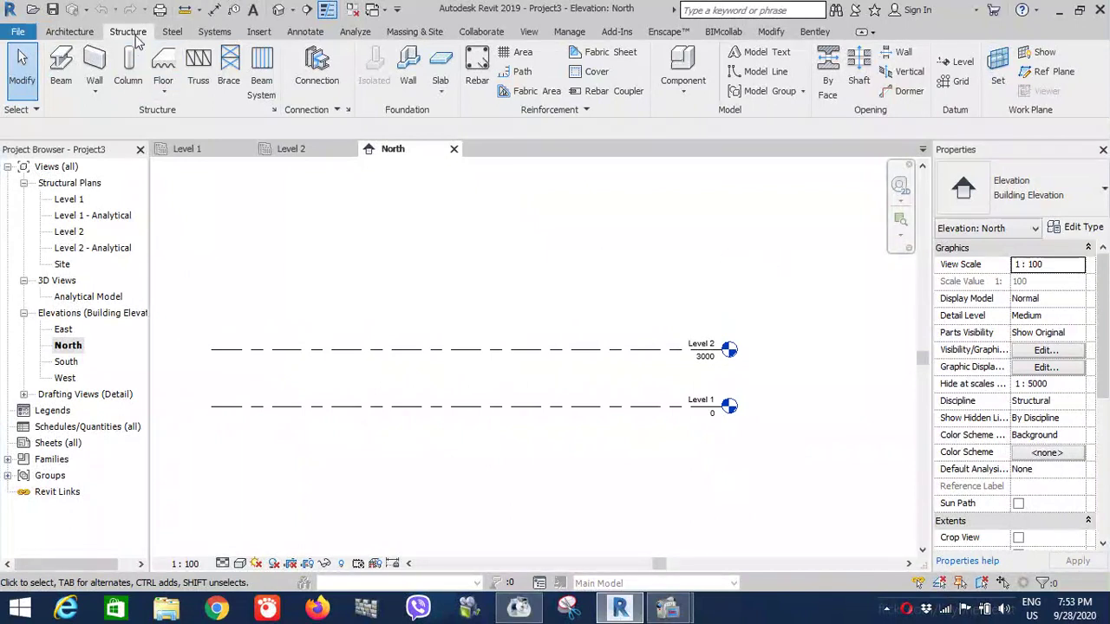